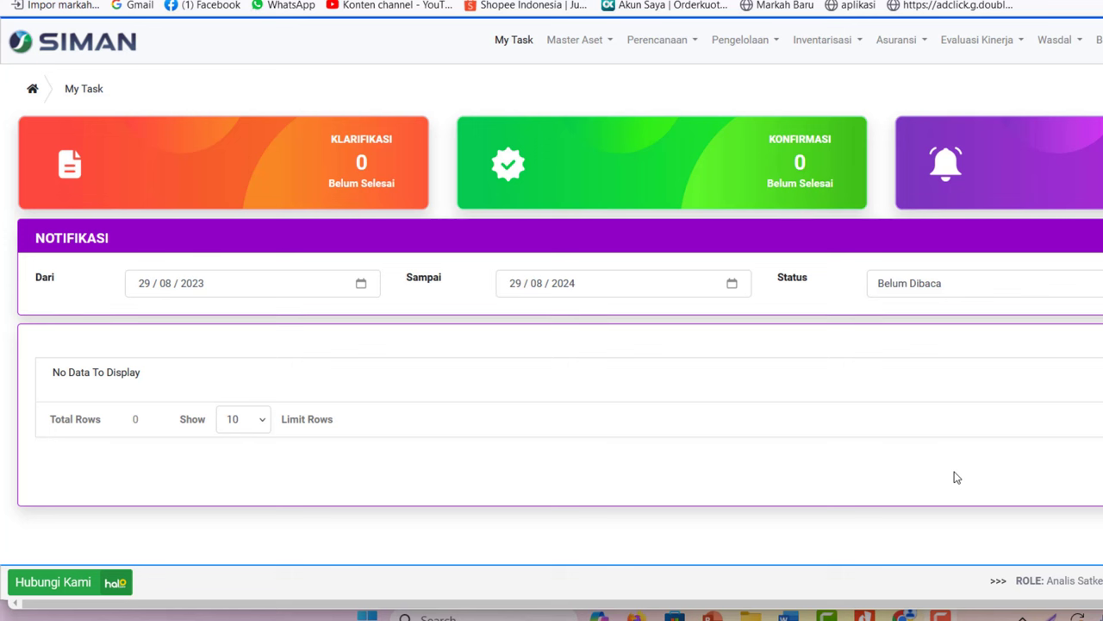
Open the RKBMN_Tahun_Anggaran_2026 letter and read through to point 5, the list of required RKBMN documents.
mouse_move(865, 616)
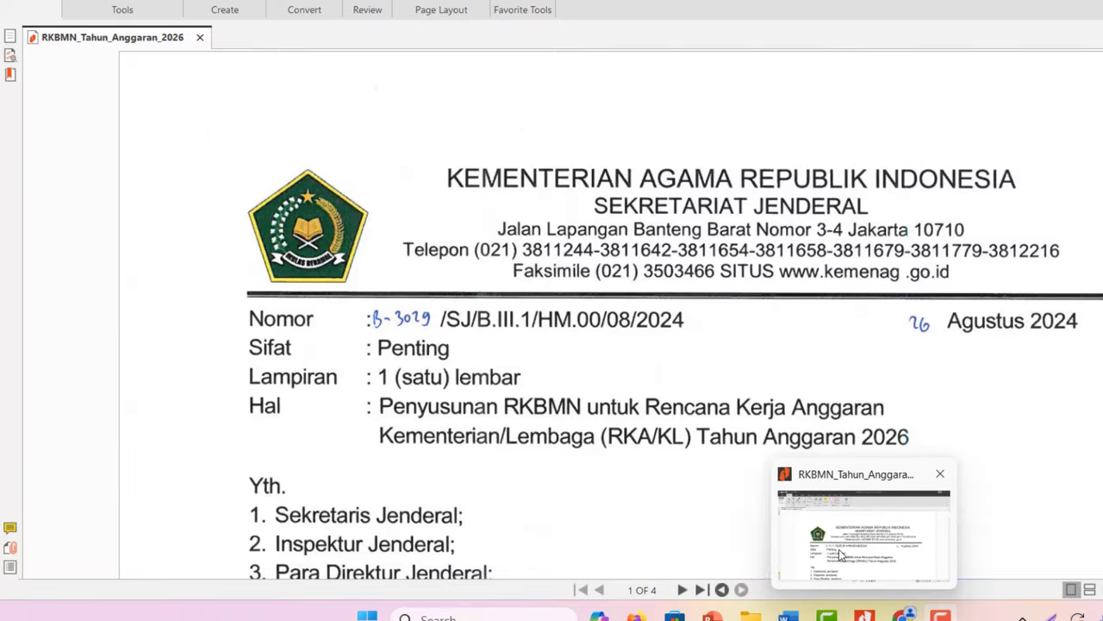
left_click(786, 486)
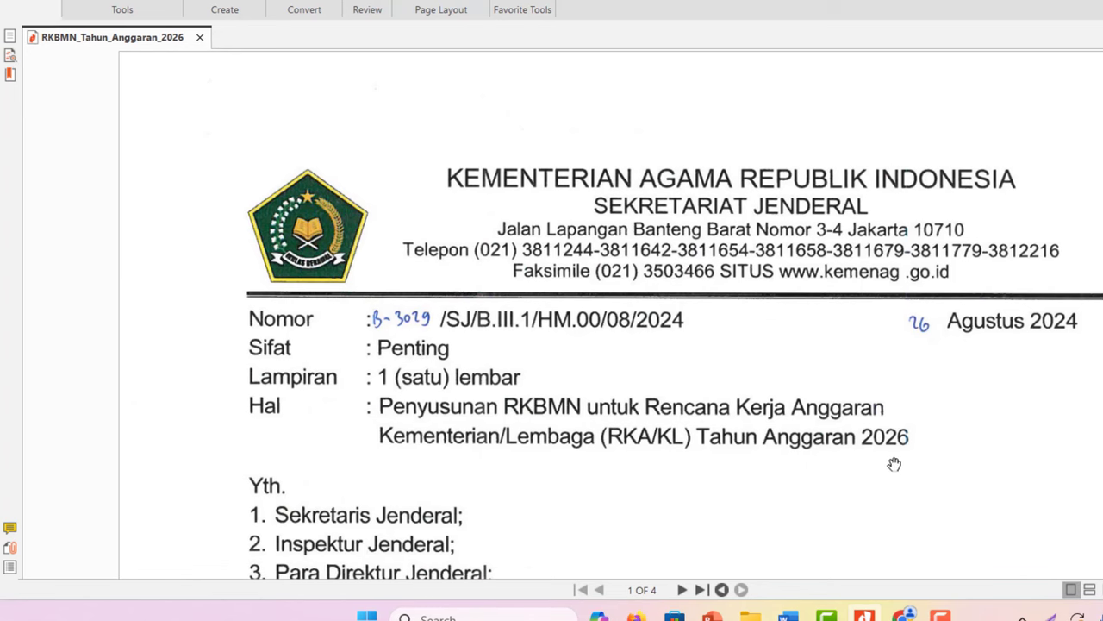
scroll(552, 310, "down", 5)
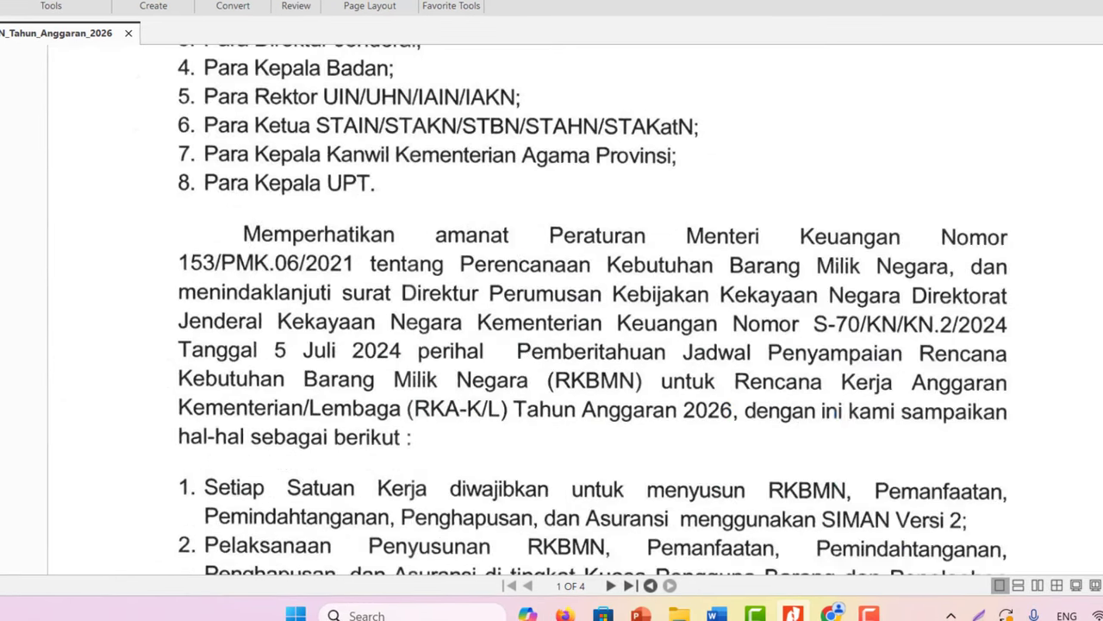
scroll(552, 310, "down", 10)
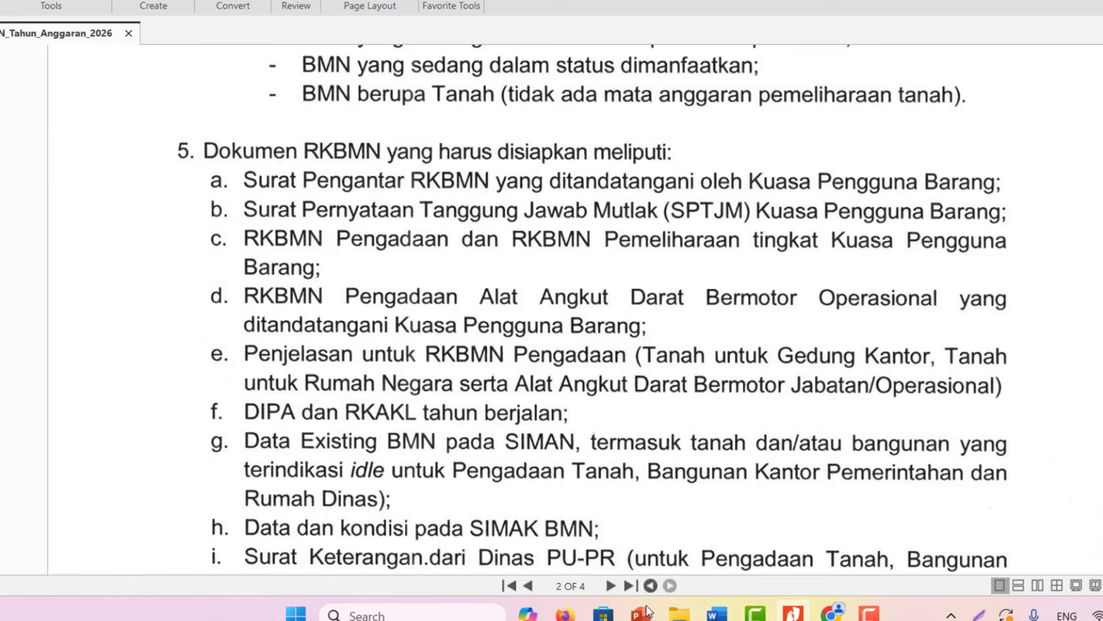
View the sample documents in the "contoh berkas 2026" folder in File Explorer, and return to the RKBMN letter.
mouse_move(668, 616)
left_click(589, 556)
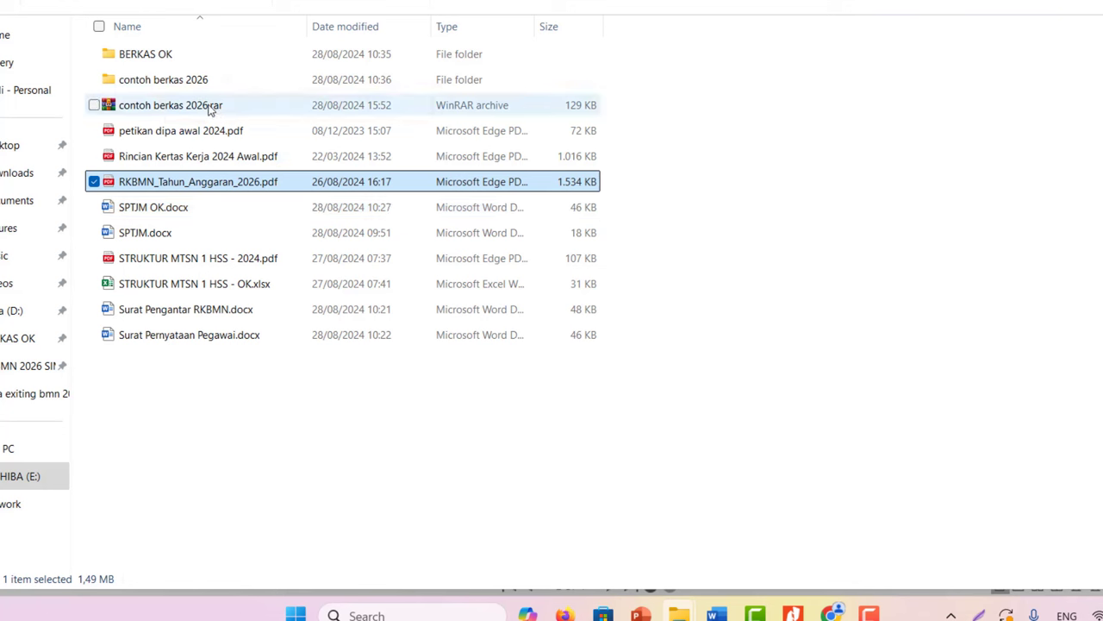
left_click(172, 86)
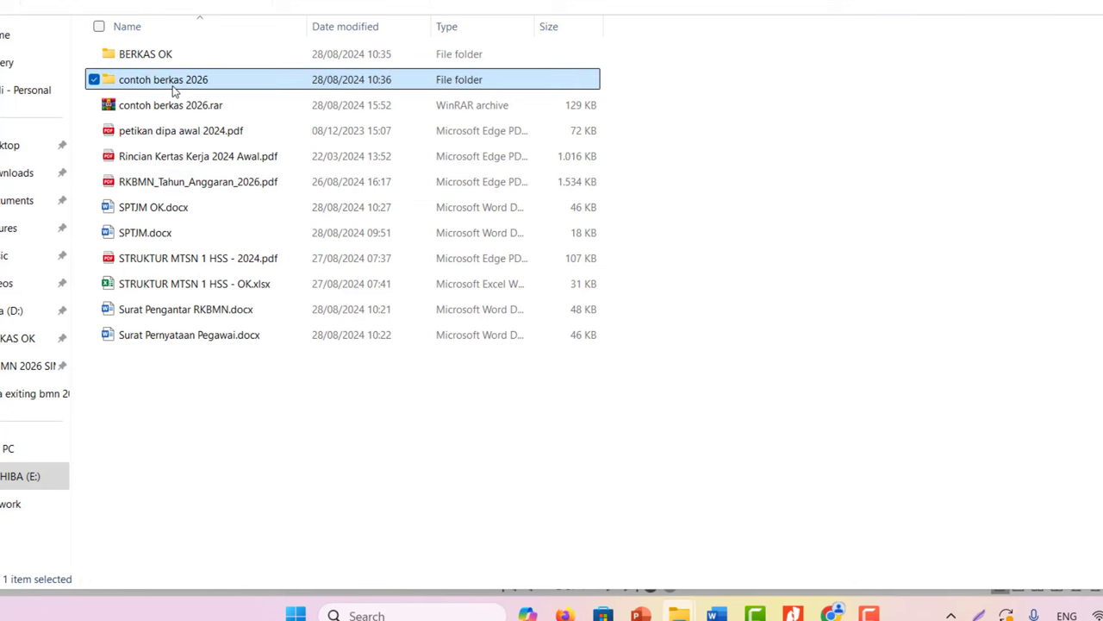
left_click(172, 83)
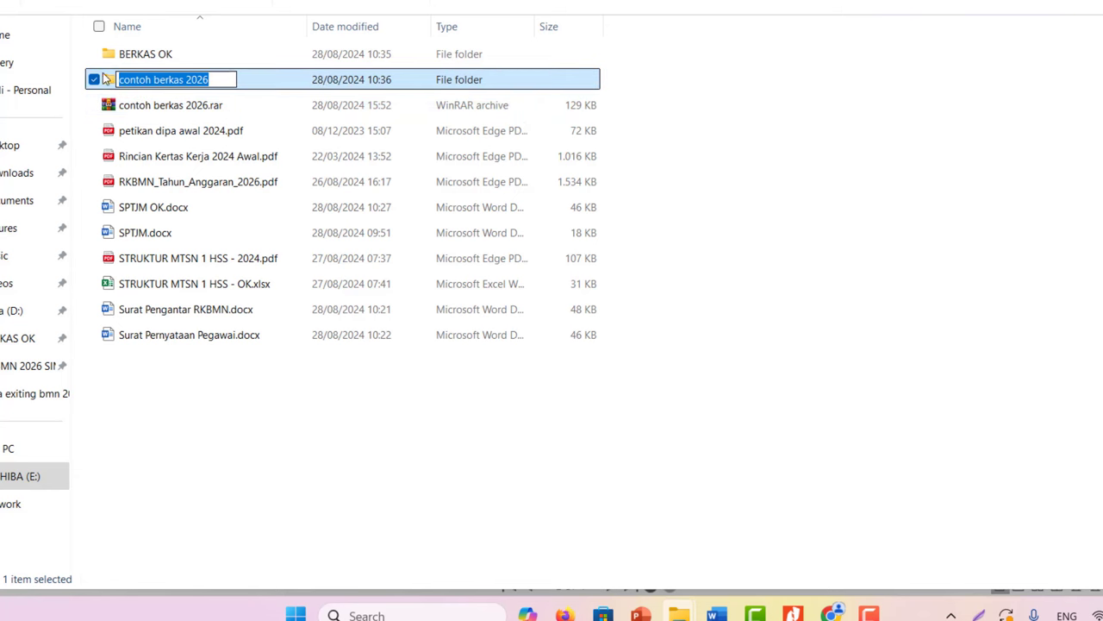
double_click(103, 78)
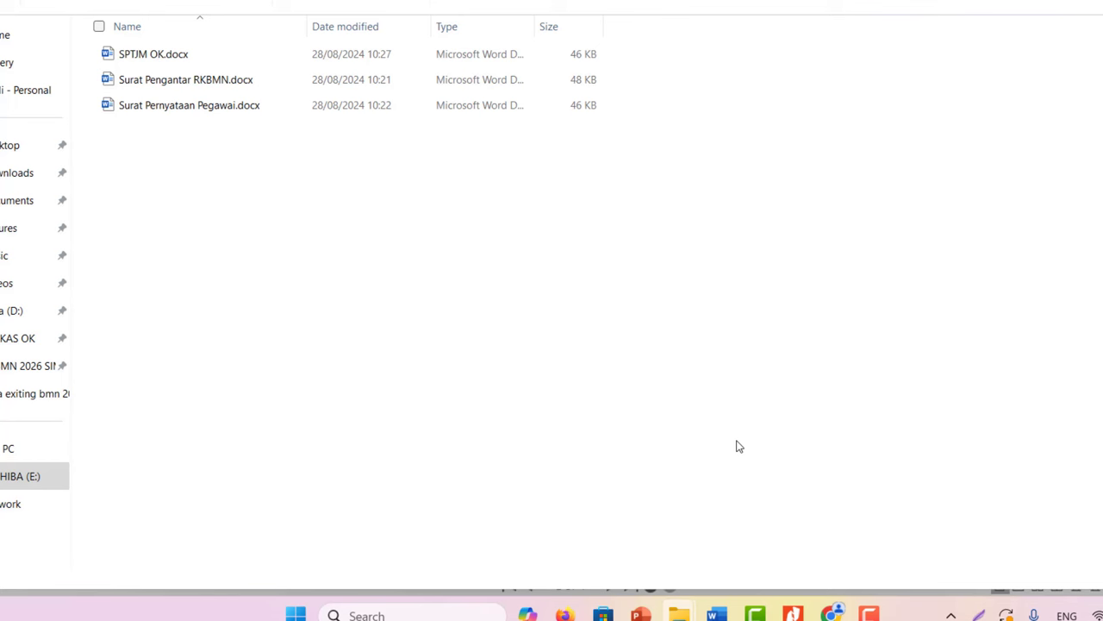
mouse_move(793, 614)
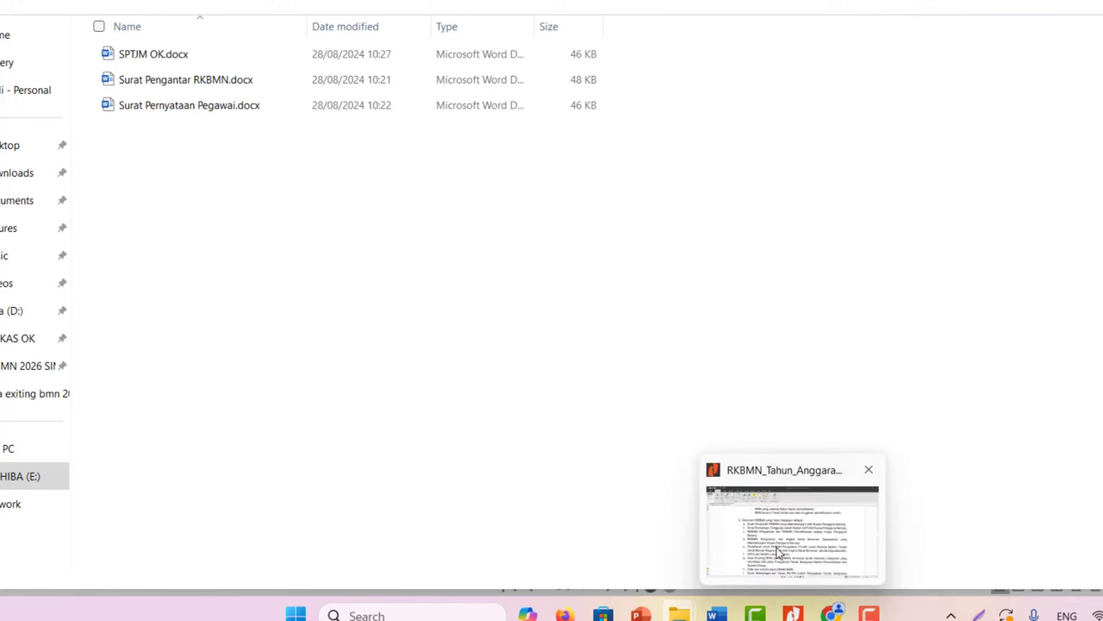
left_click(779, 551)
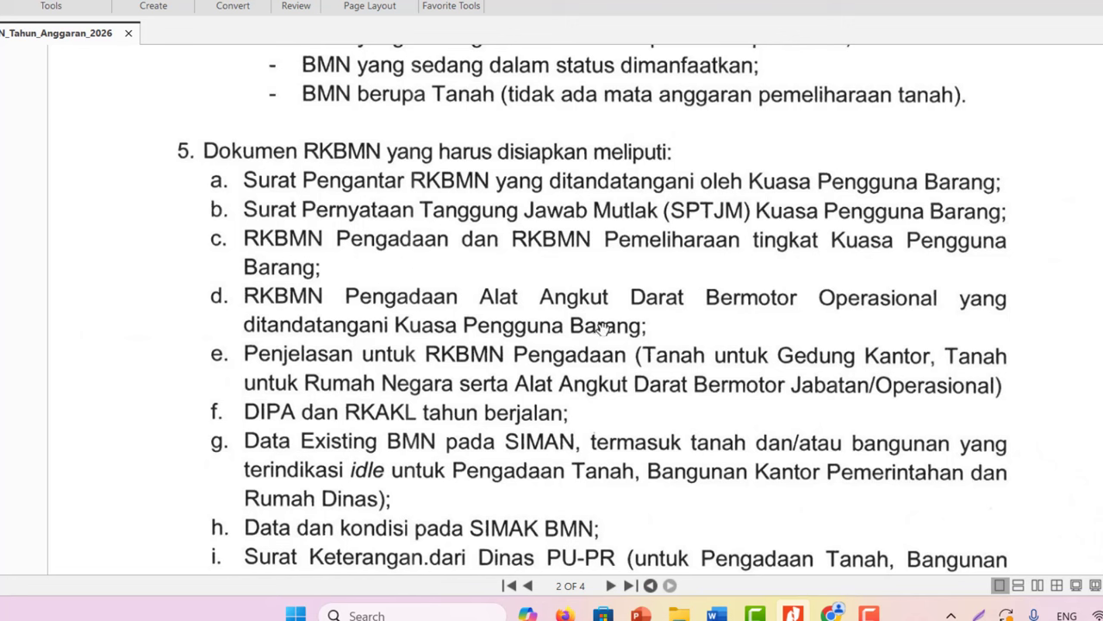
Switch to SIMAN V2 in Firefox and open the 2026 draft ticket in the RKBMN Satker planning list.
mouse_move(564, 603)
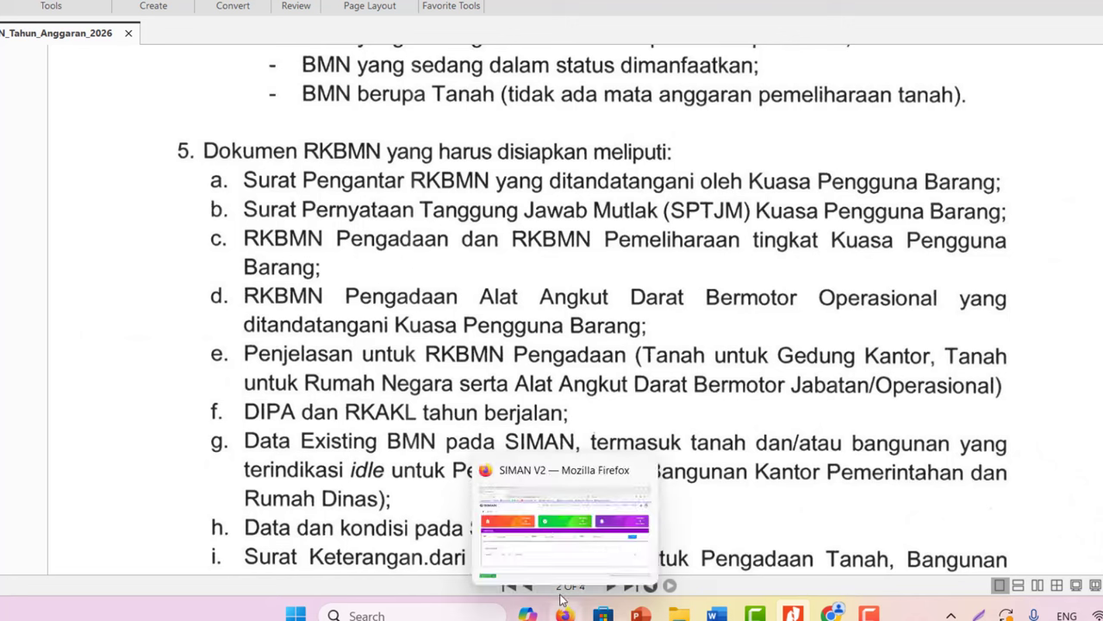
left_click(546, 530)
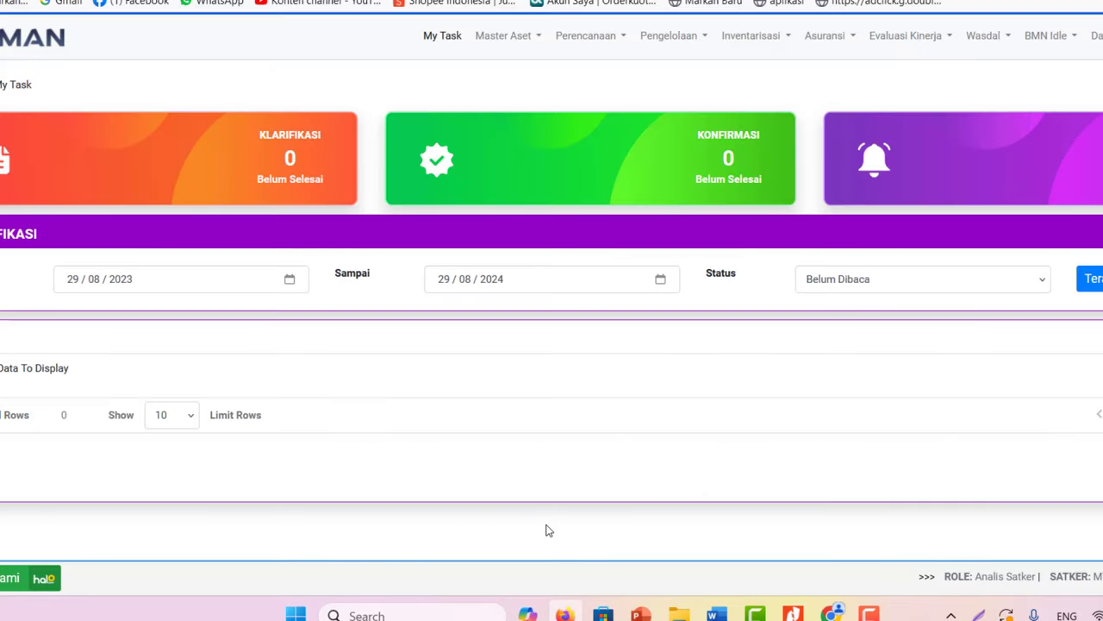
left_click(611, 40)
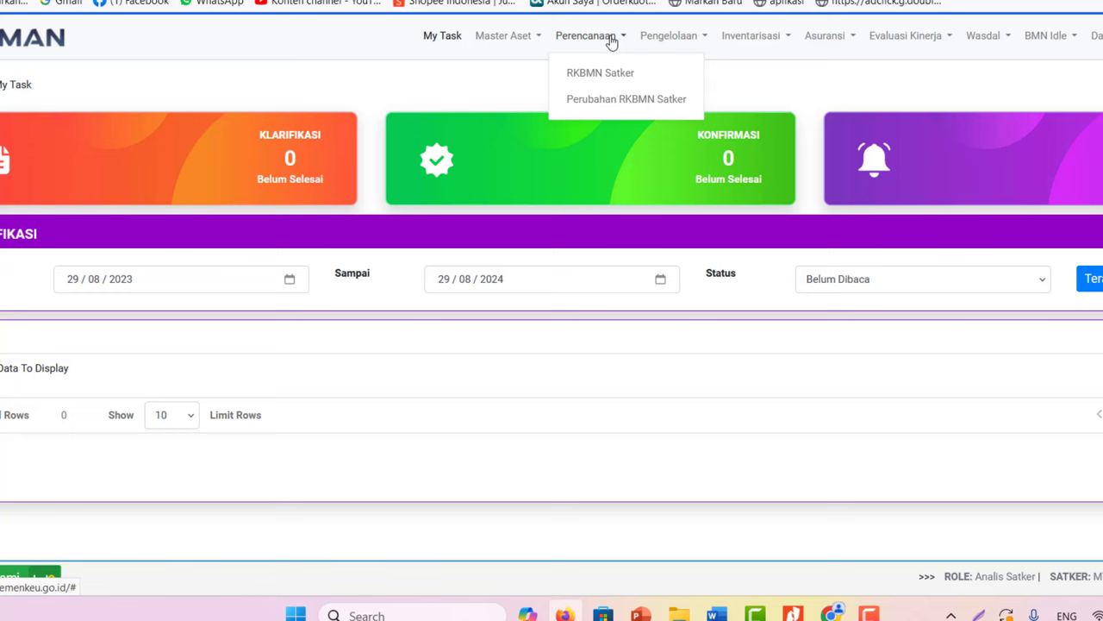
left_click(611, 84)
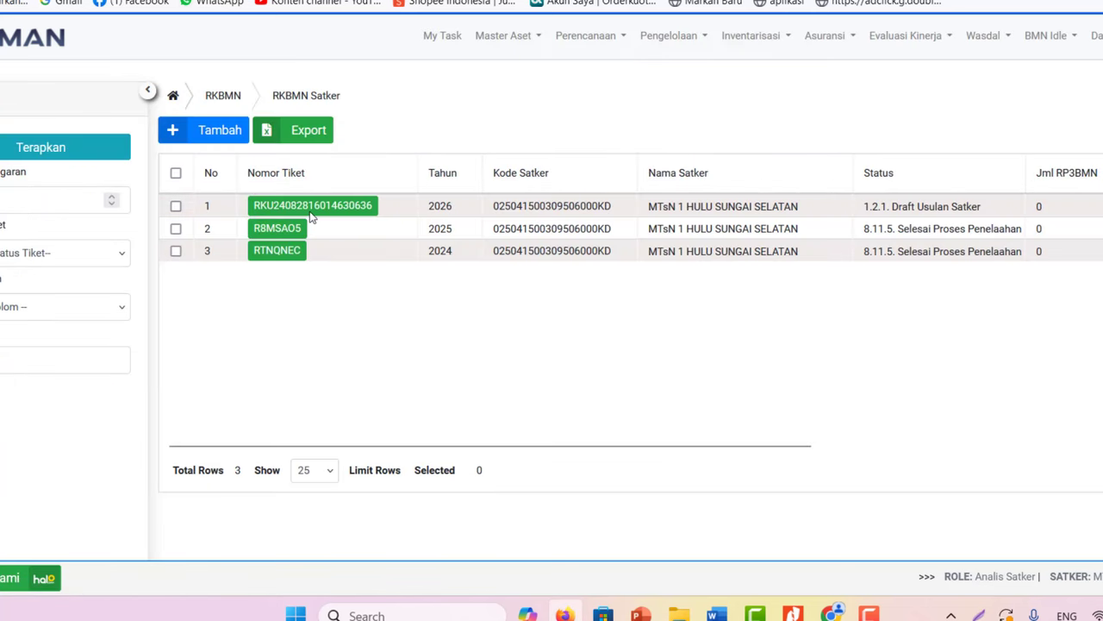
left_click(287, 211)
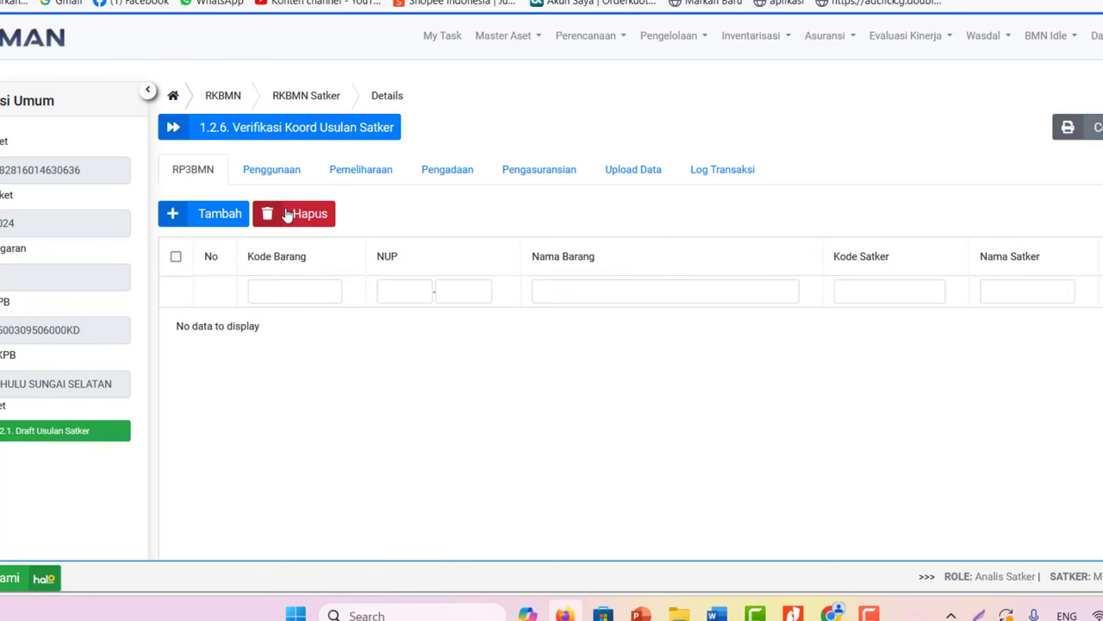
Open the ticket's print options and choose Pemeliharaan as the Jenis Cetakan.
left_click(1080, 135)
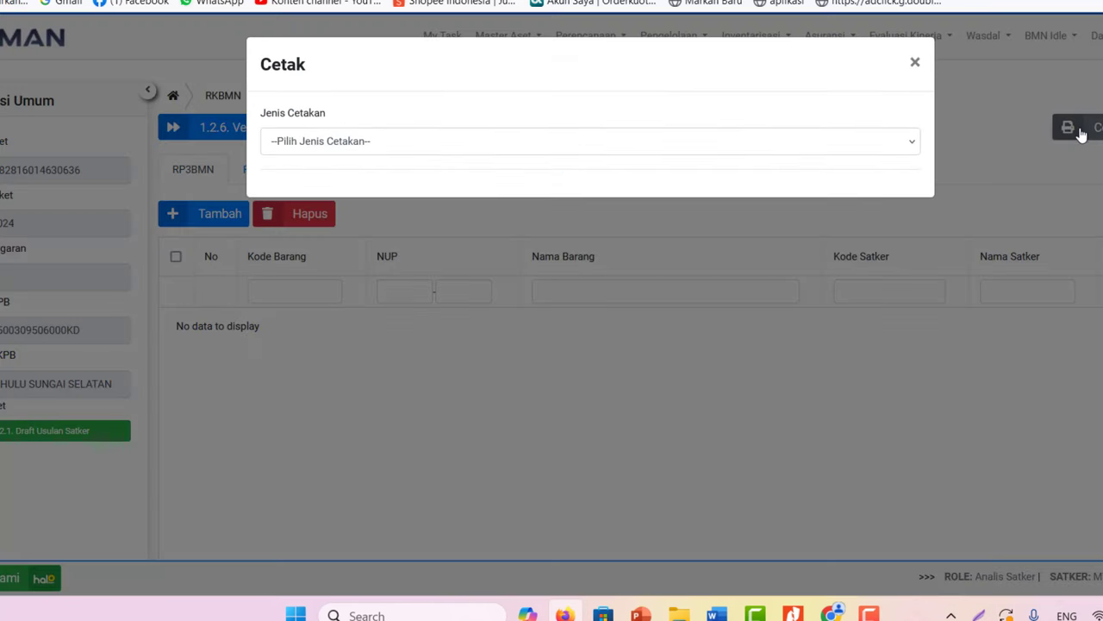
left_click(298, 143)
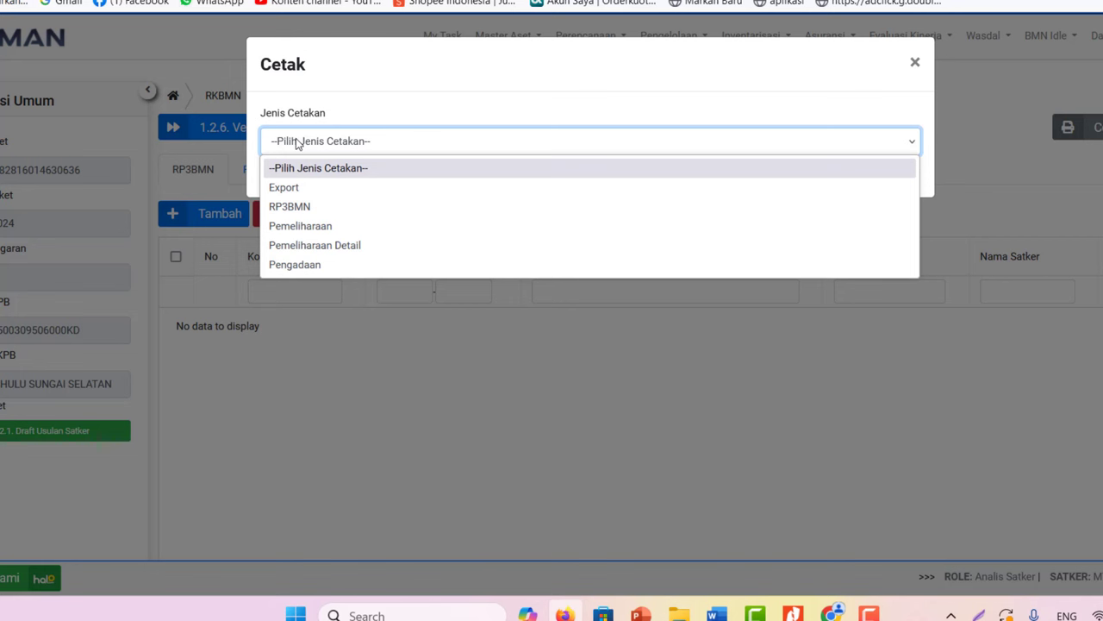
left_click(309, 227)
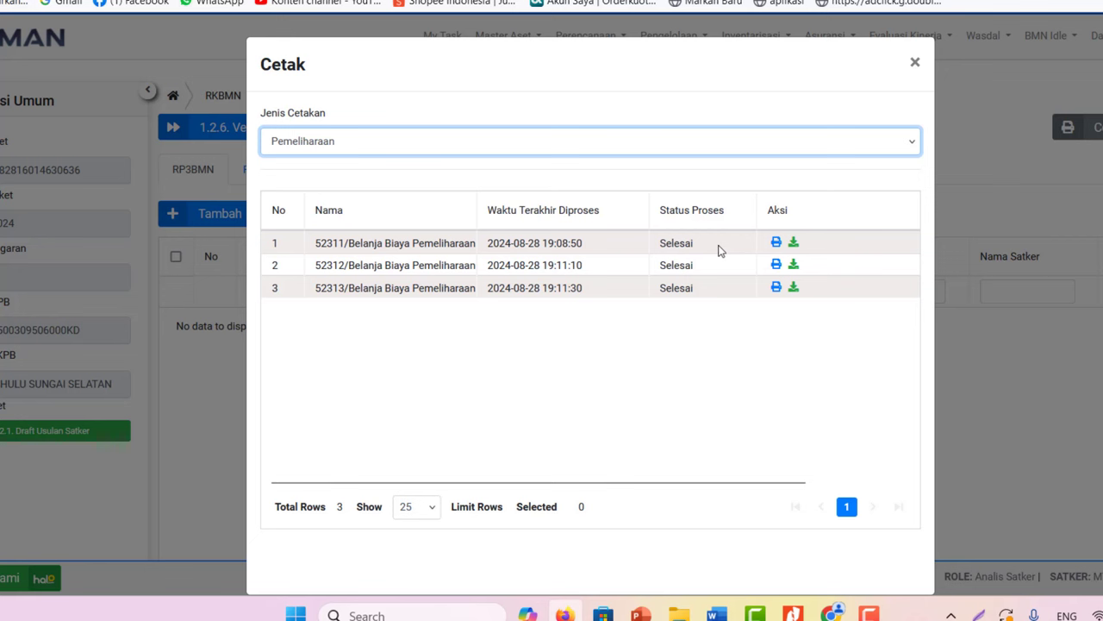
Download the 52311, 52312 and 52313 Belanja Biaya Pemeliharaan reports as PDF files to the Data (D:) drive.
left_click(793, 246)
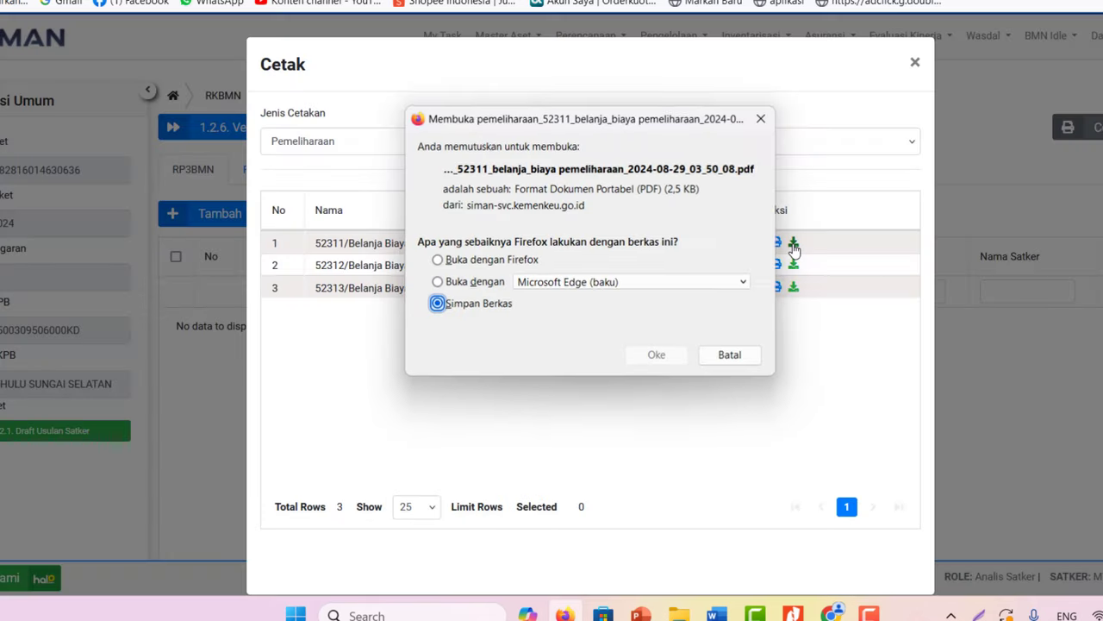
left_click(656, 356)
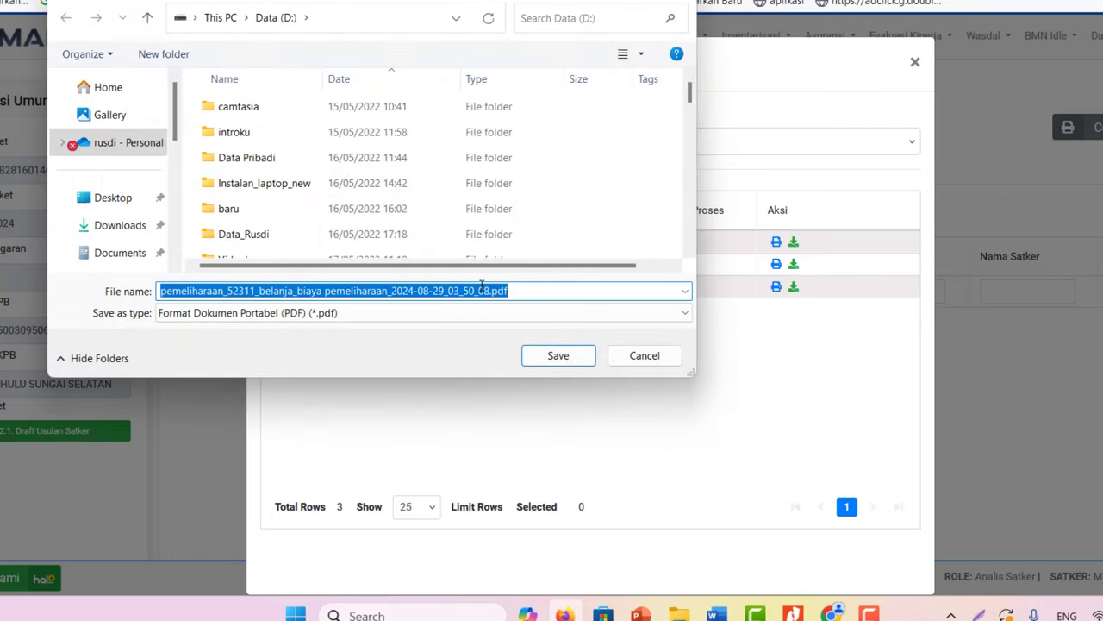
left_click(558, 355)
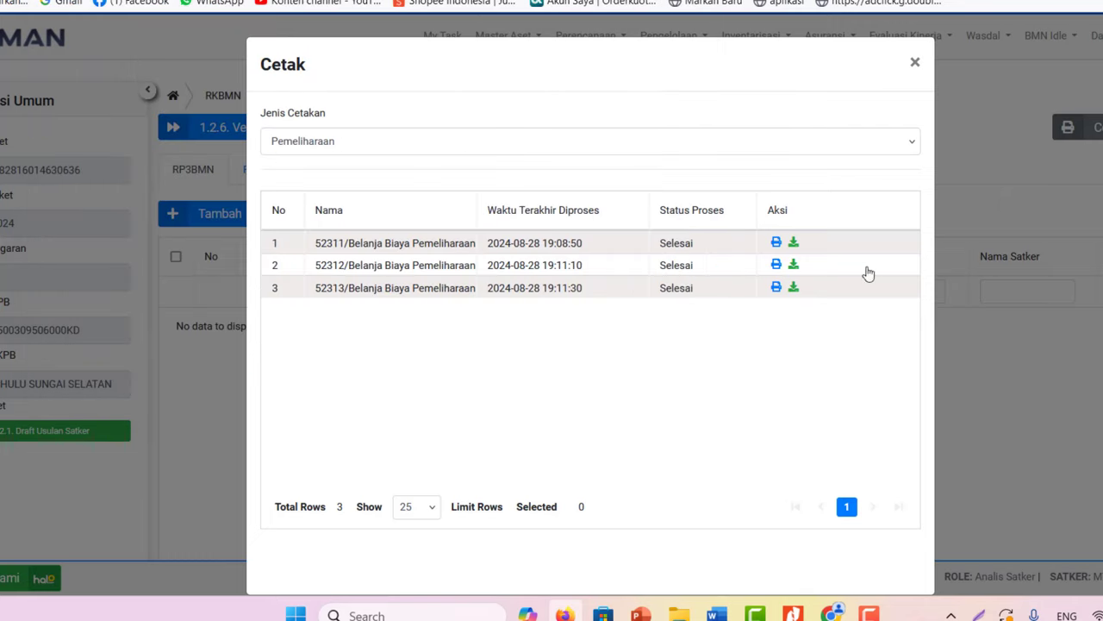
left_click(794, 270)
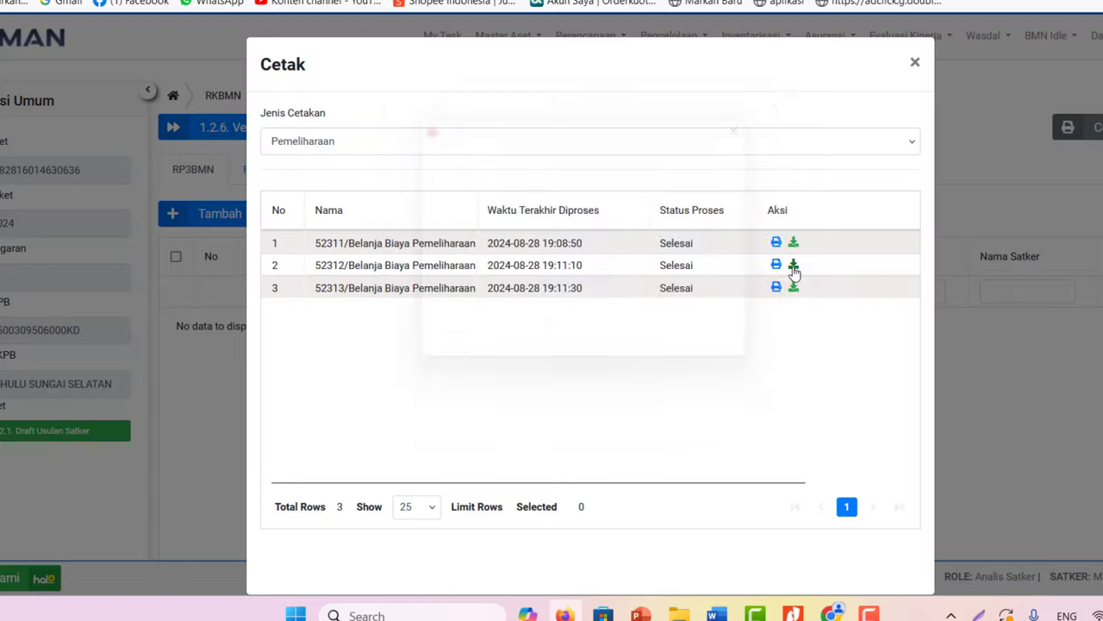
left_click(648, 356)
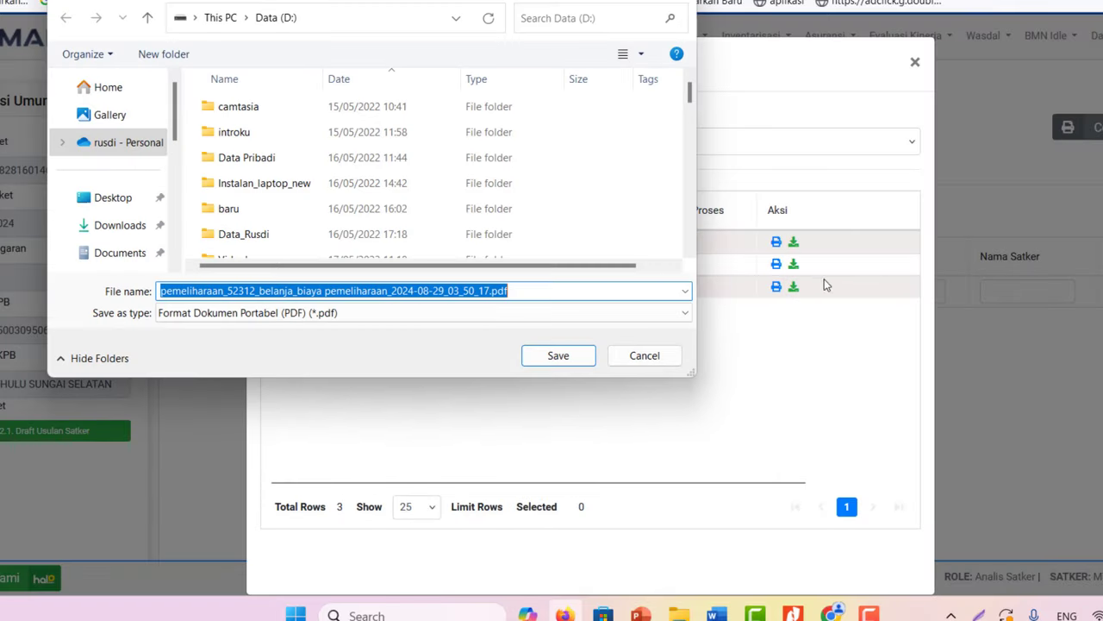
left_click(558, 356)
left_click(793, 287)
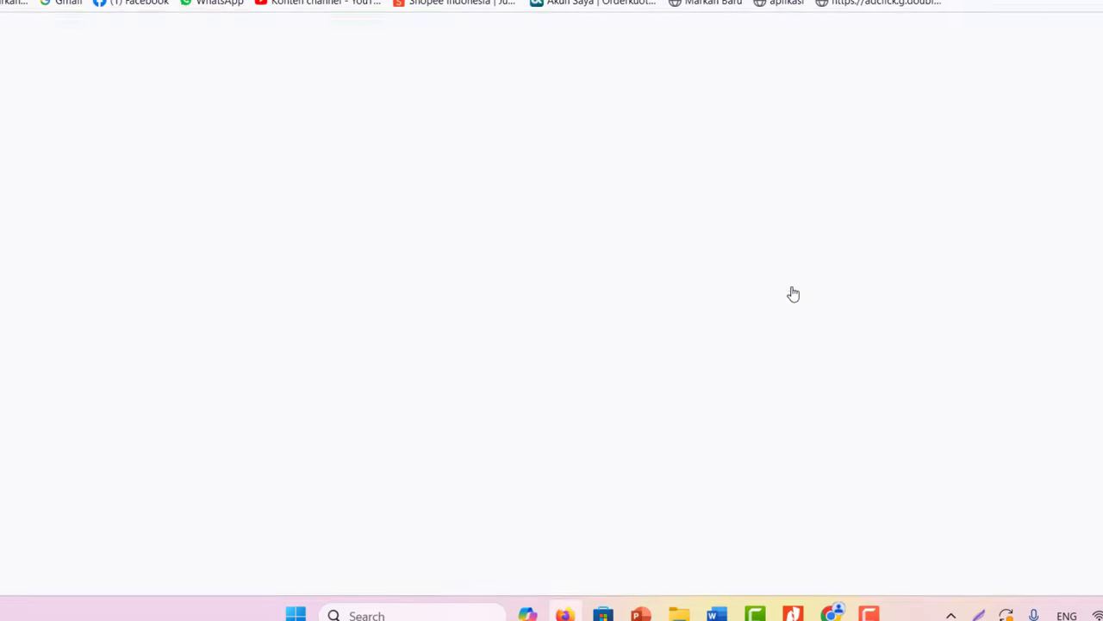
left_click(659, 356)
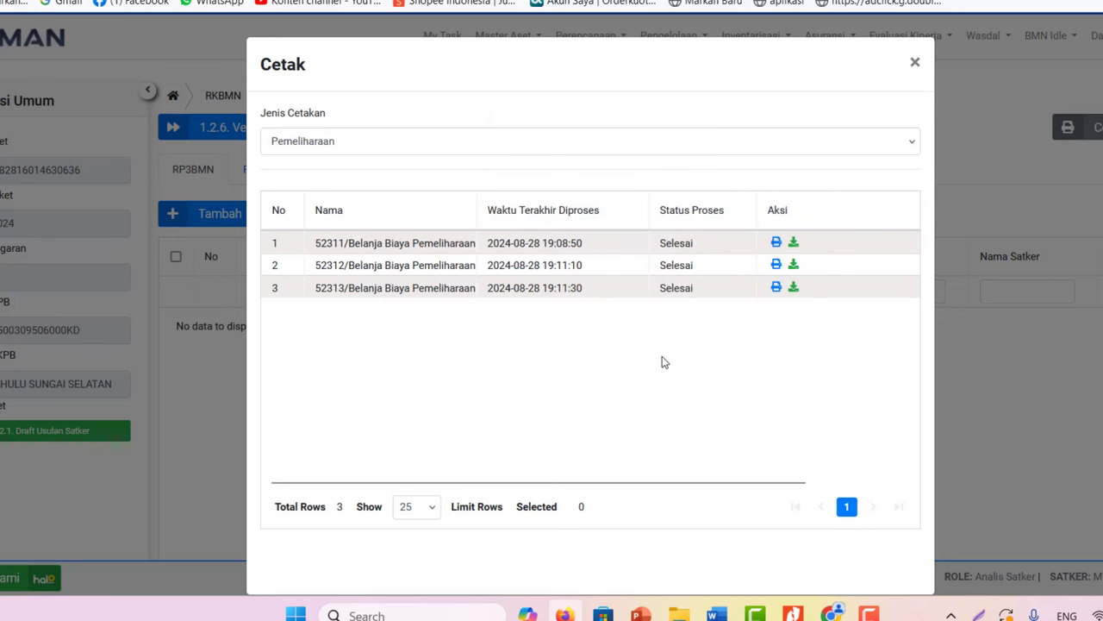
left_click(558, 355)
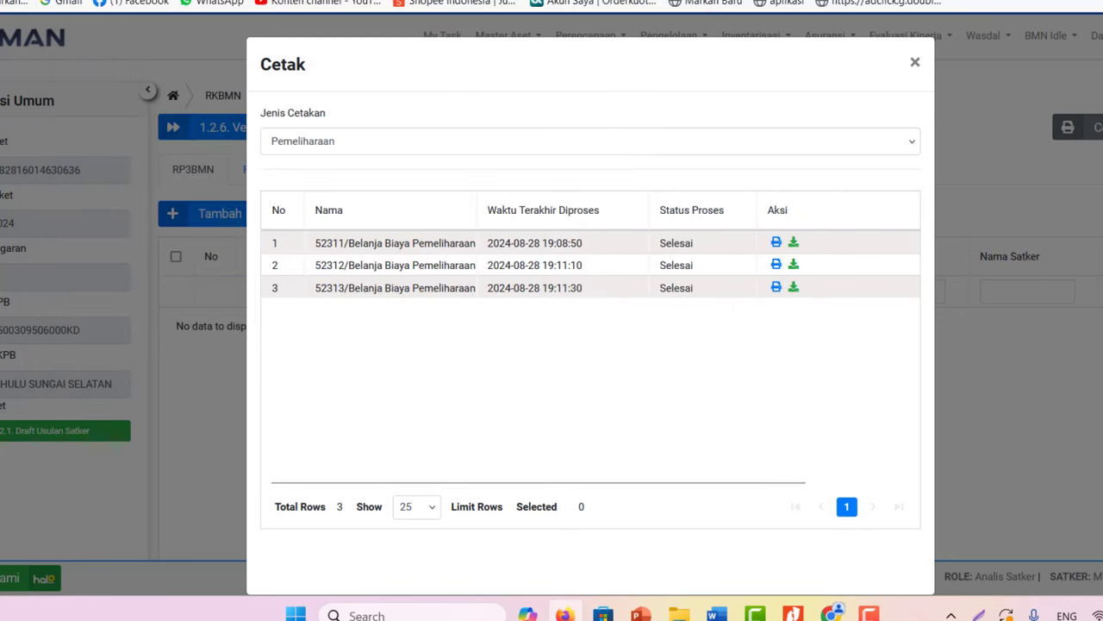
Open the folder holding the downloaded reports and filter it to files modified today.
left_click(842, 21)
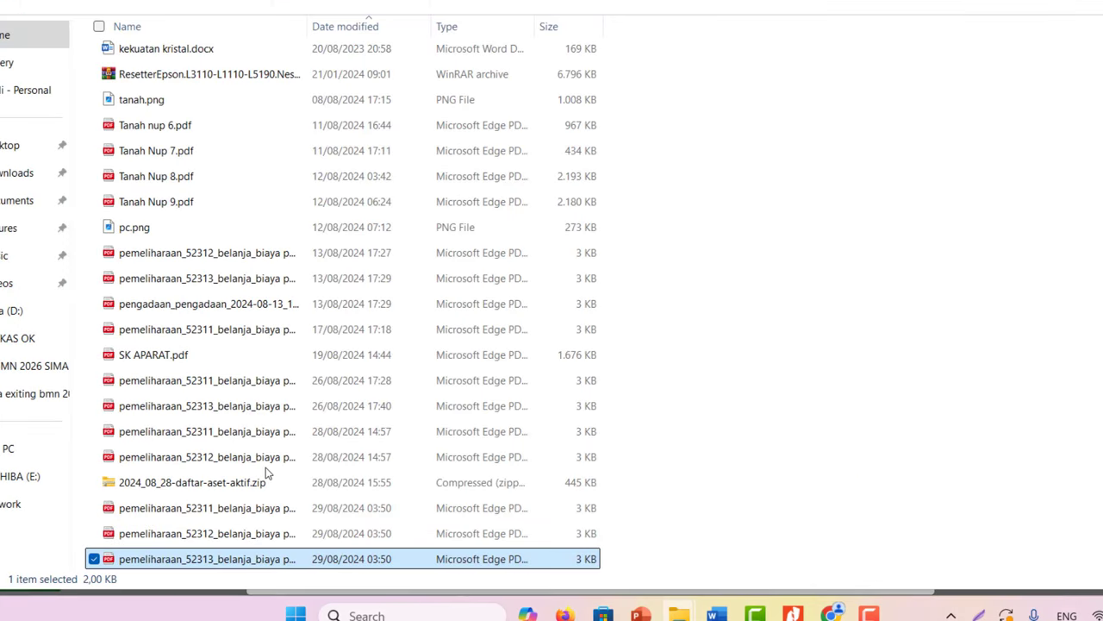
left_click(426, 27)
left_click(479, 302)
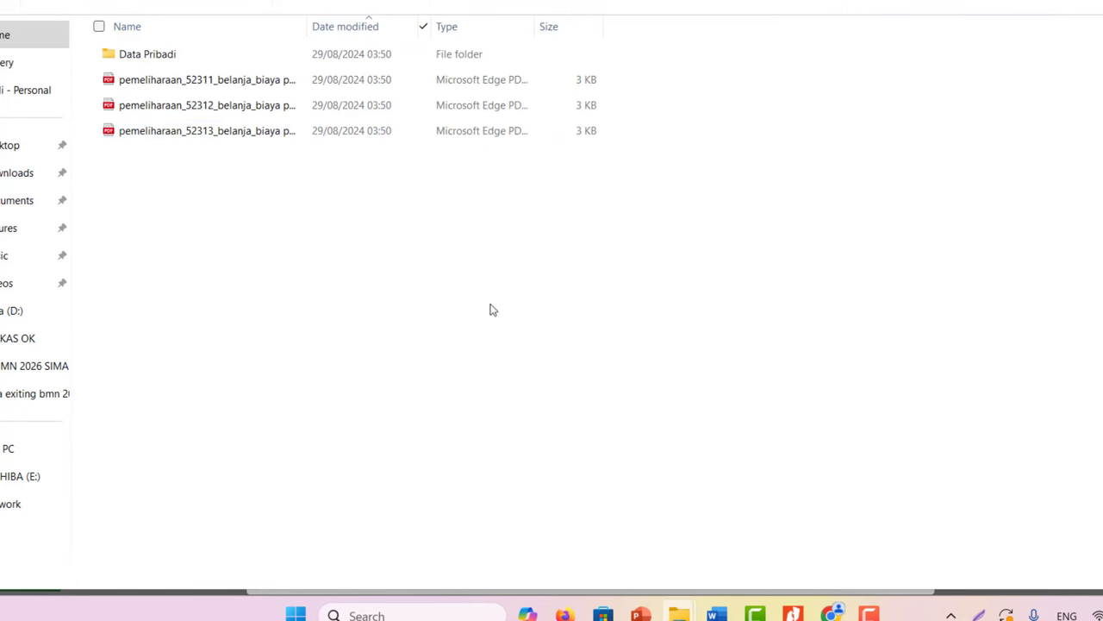
Review the item table in the downloaded 52311 Pemeliharaan PDF, close it, and filter the folder to today's files again.
left_click(184, 84)
key("alt+Left")
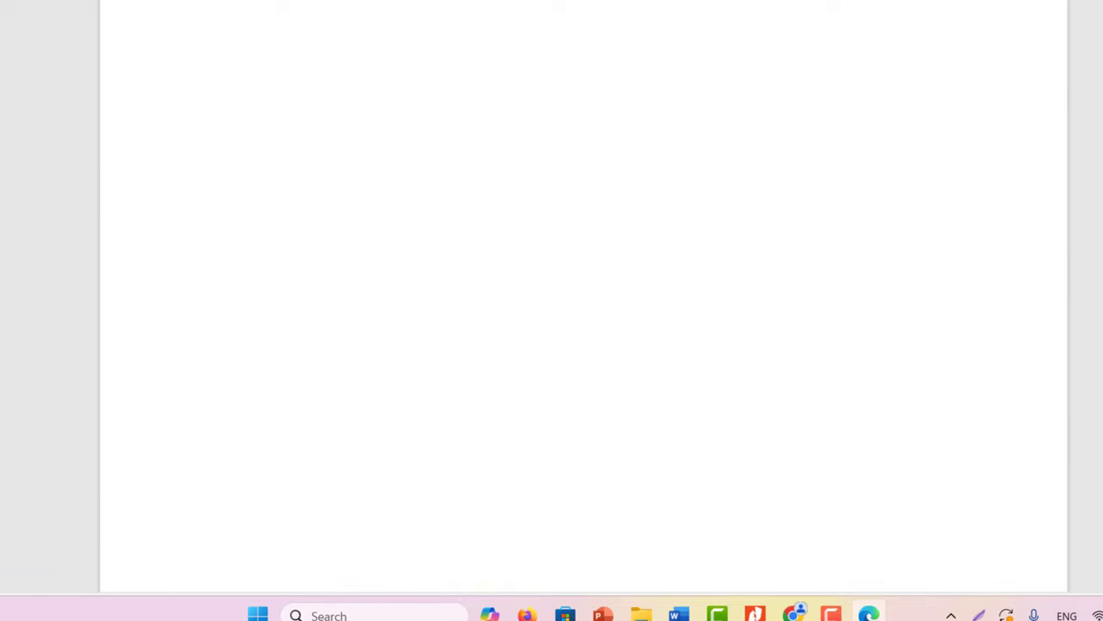
scroll(750, 336, "down", 2)
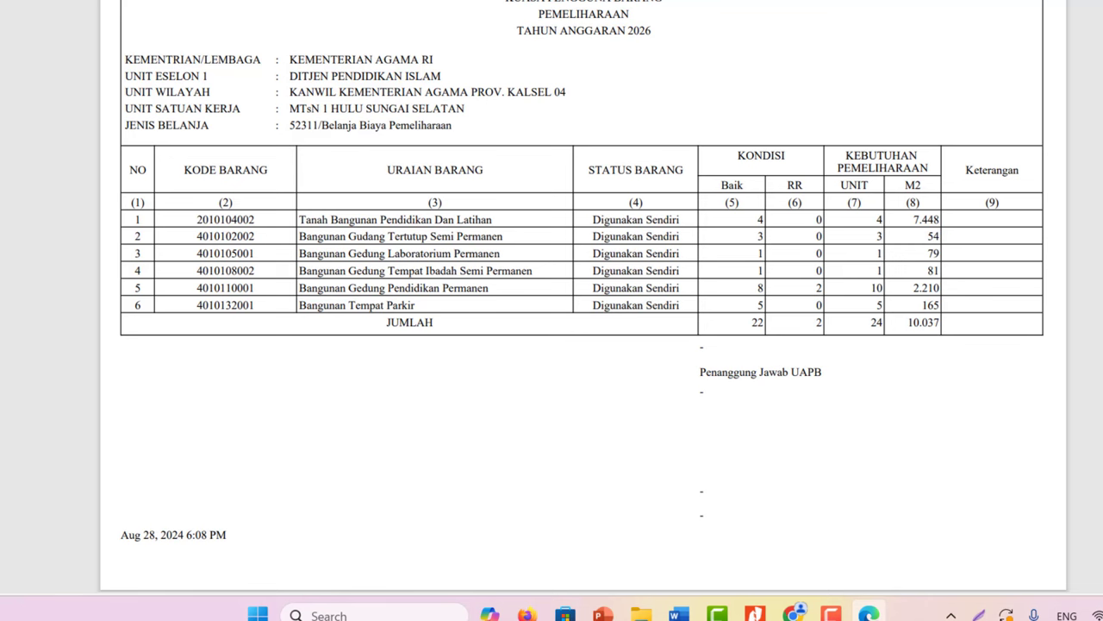
key("alt+F4")
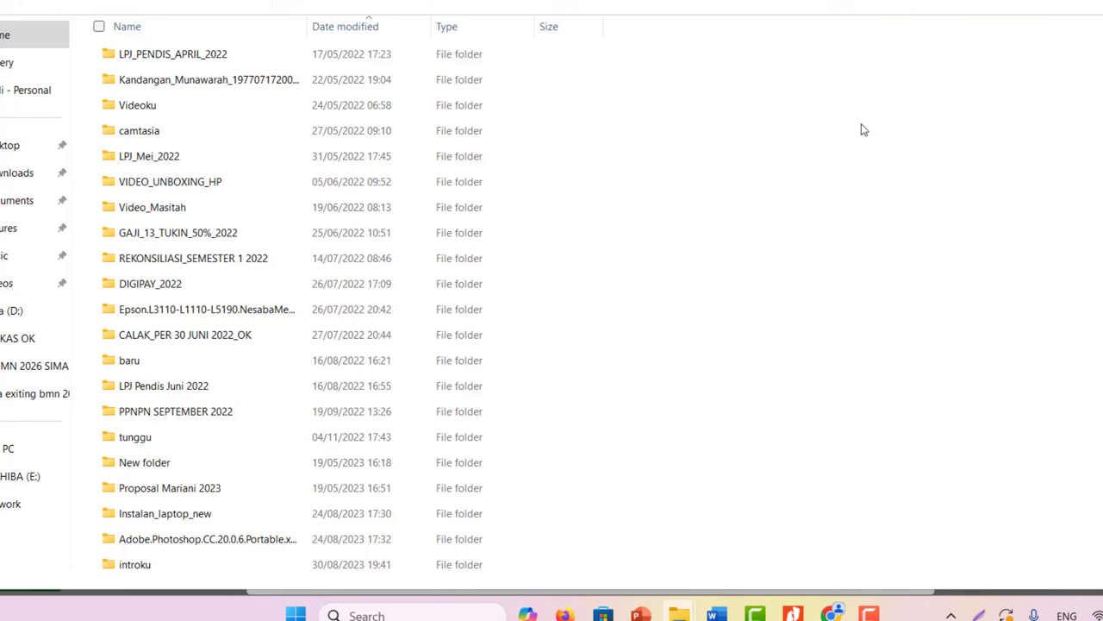
left_click(425, 30)
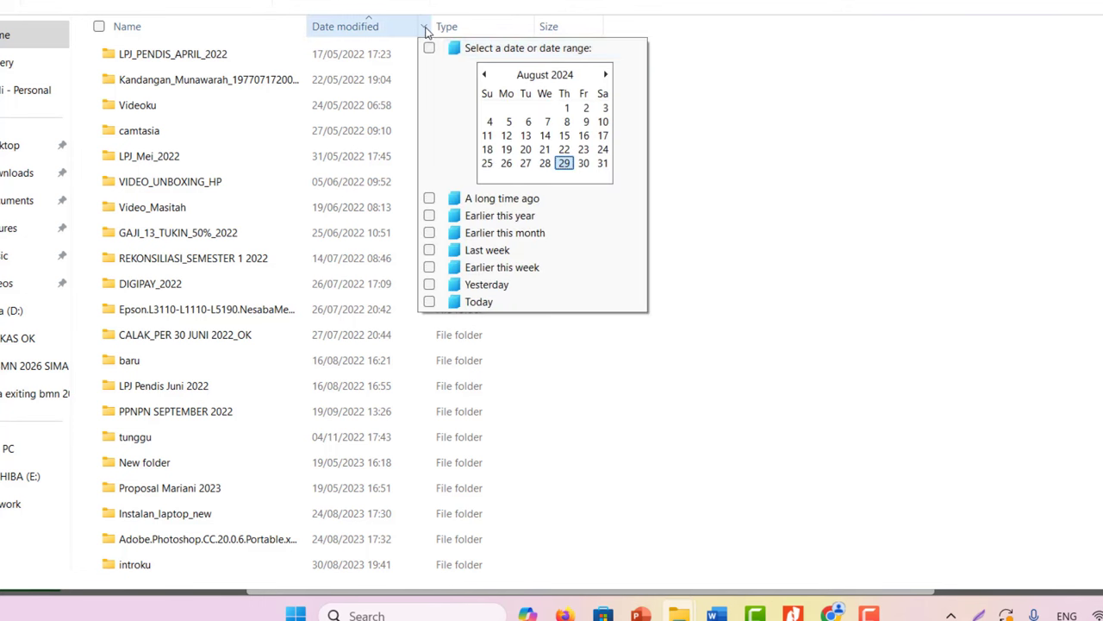
left_click(481, 303)
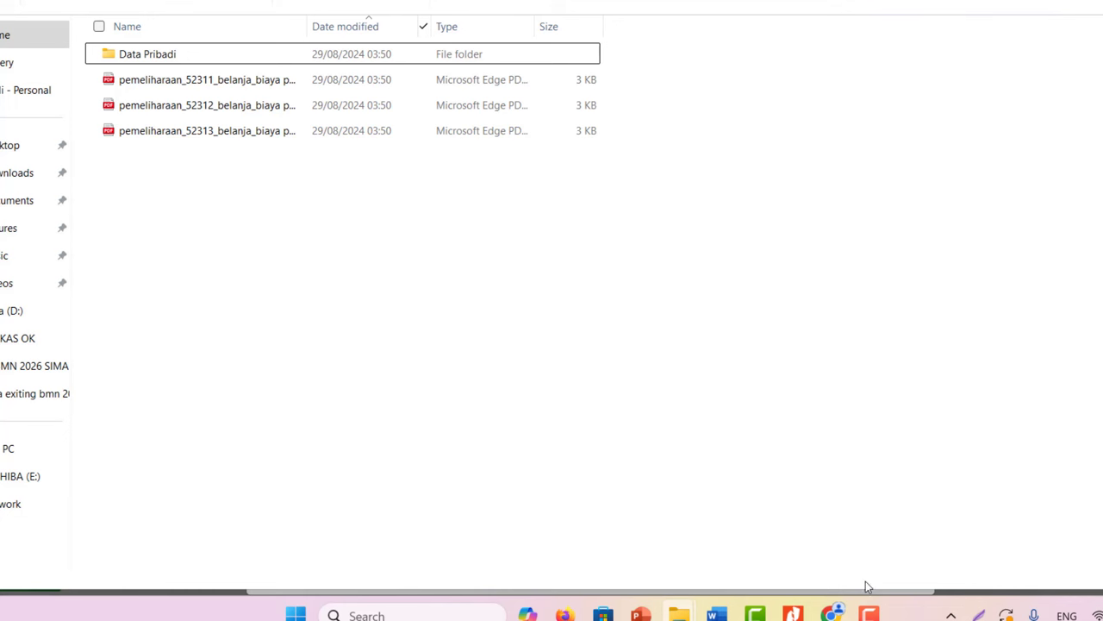
Switch back to SIMAN V2 in Firefox and change the Jenis Cetakan to Pengadaan.
mouse_move(832, 615)
left_click(614, 517)
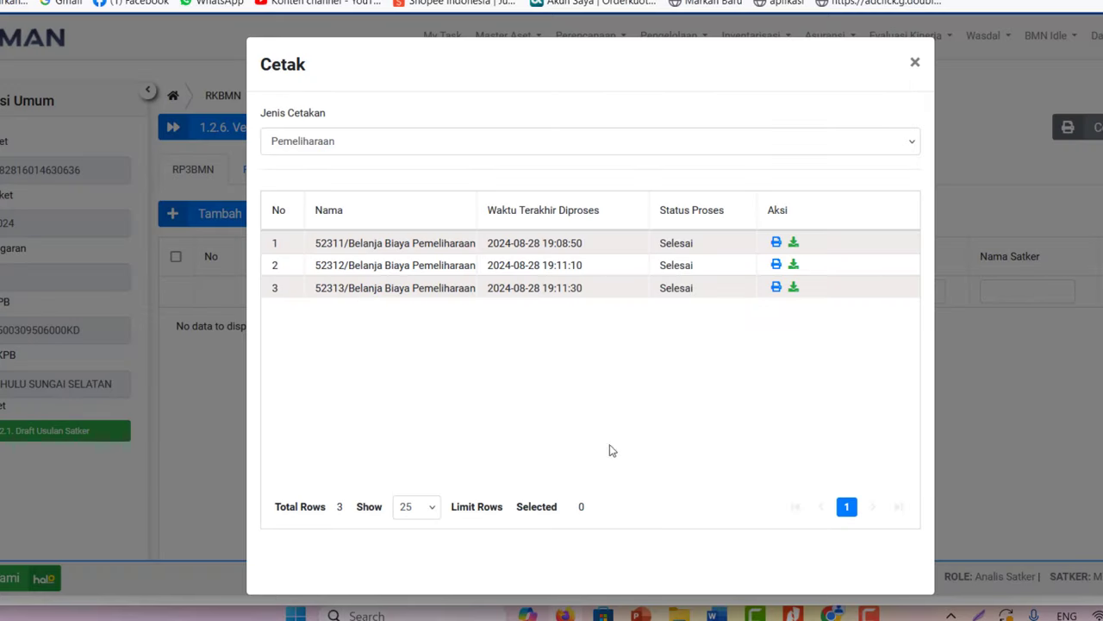
left_click(465, 139)
left_click(332, 264)
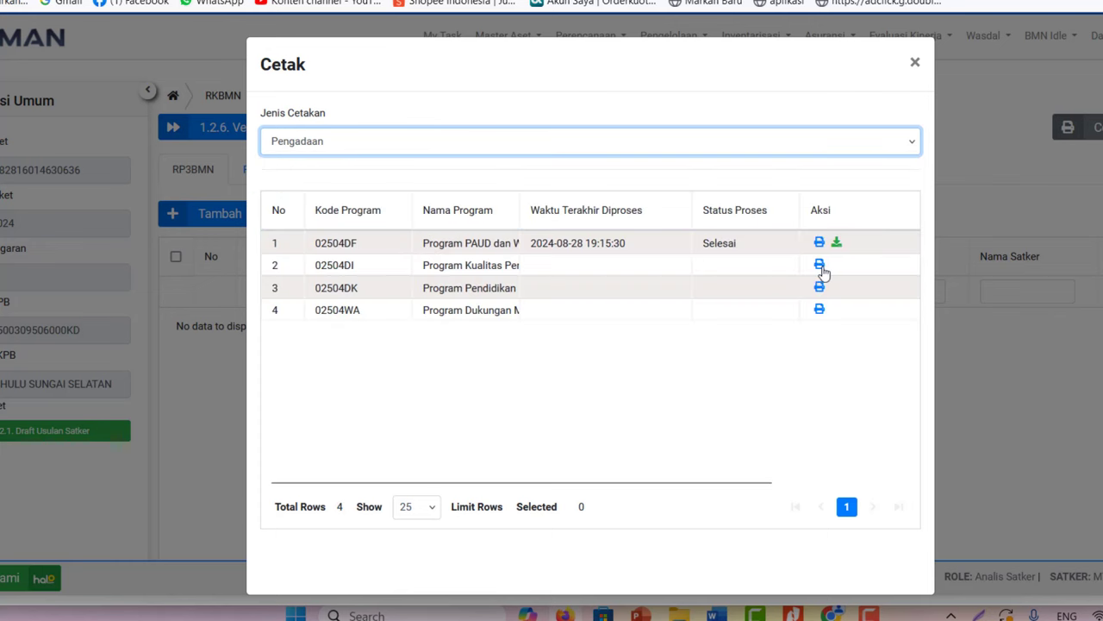
Process the Pengadaan printouts for programs 02504DI and 02504DK, and save the 02504DF PDF to the Data (D:) drive.
left_click(820, 270)
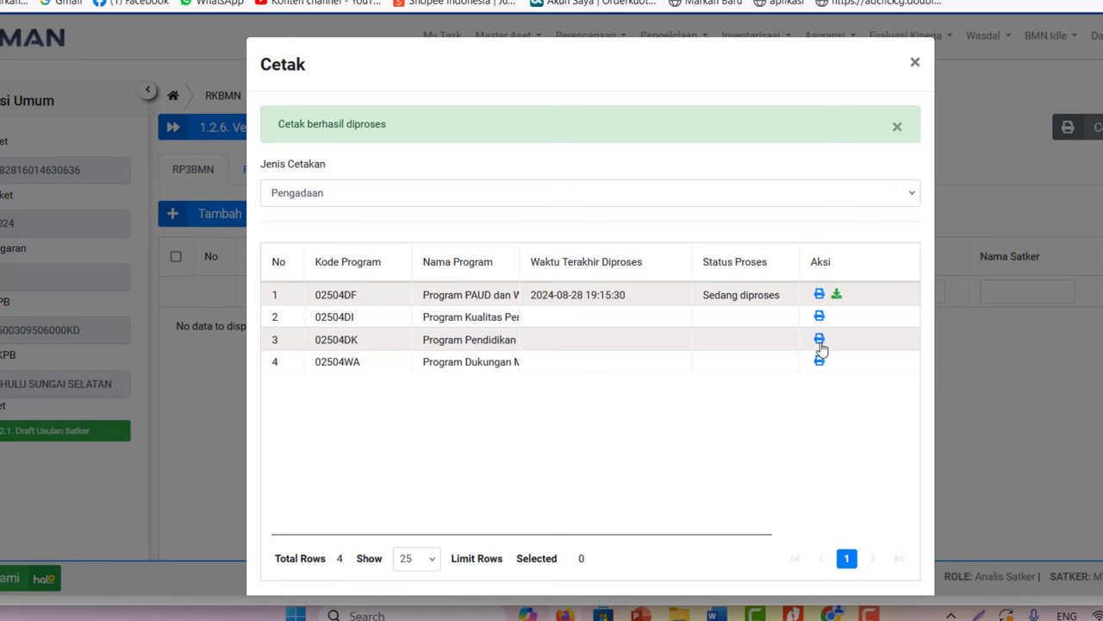
left_click(820, 339)
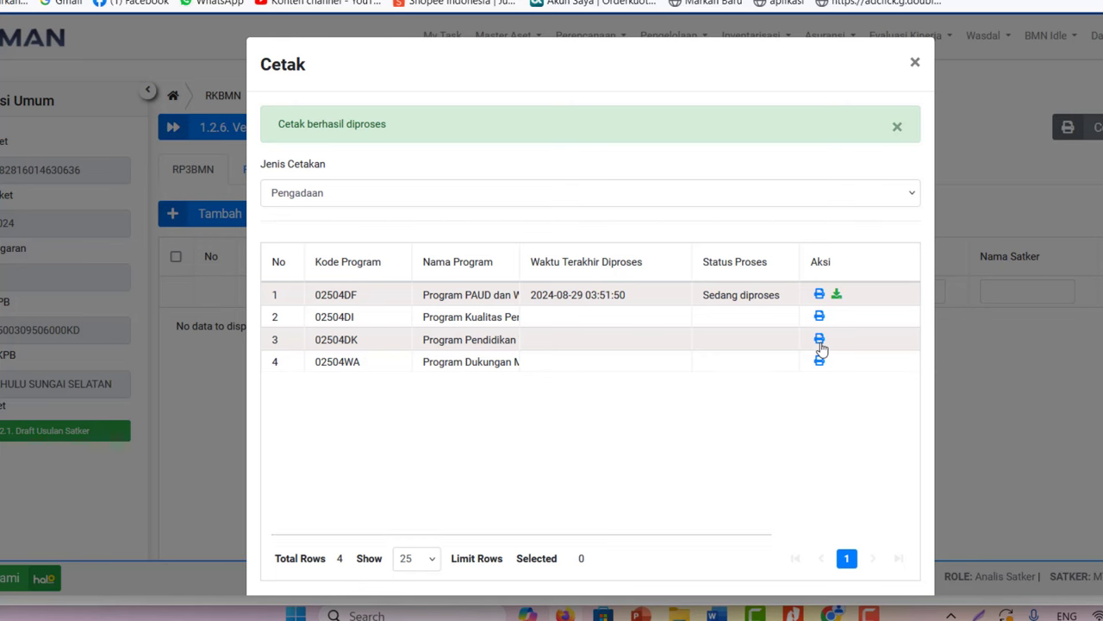
left_click(837, 296)
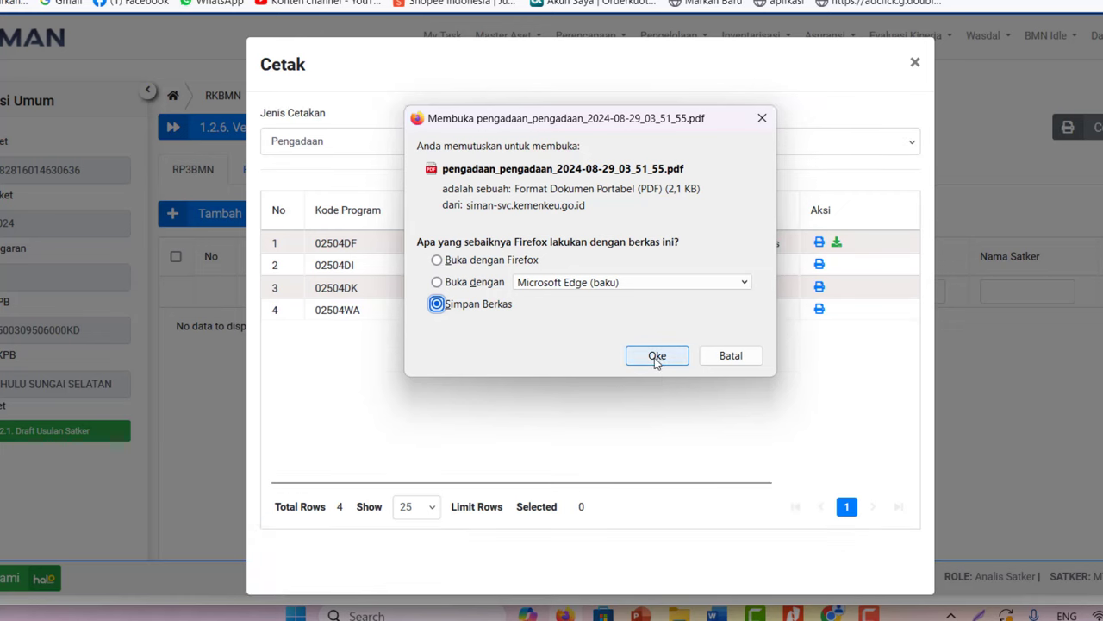
left_click(657, 357)
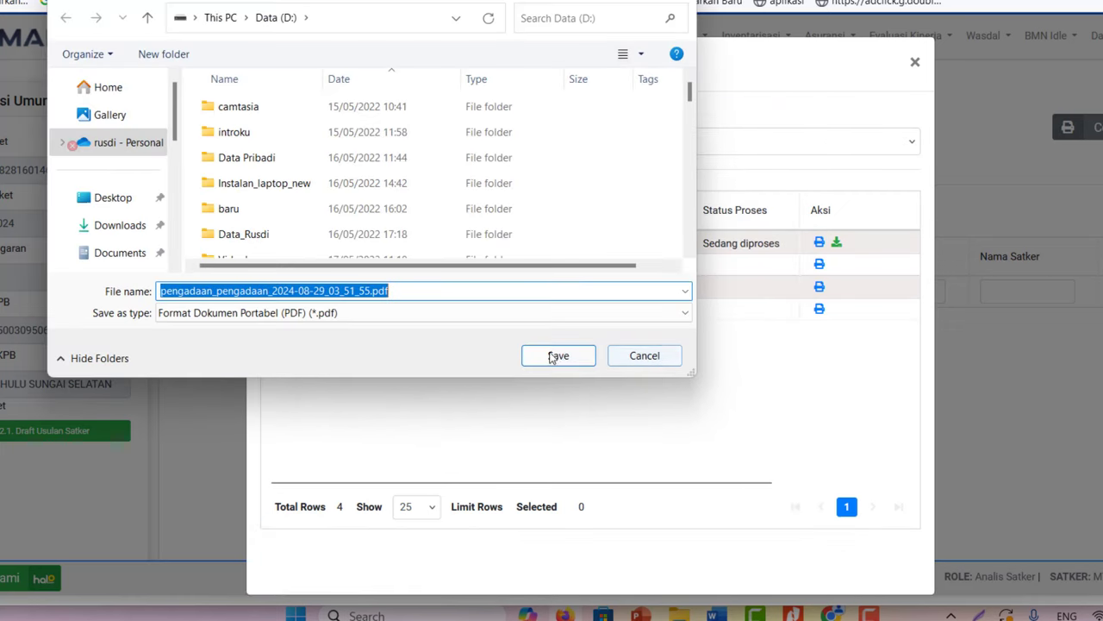
left_click(556, 356)
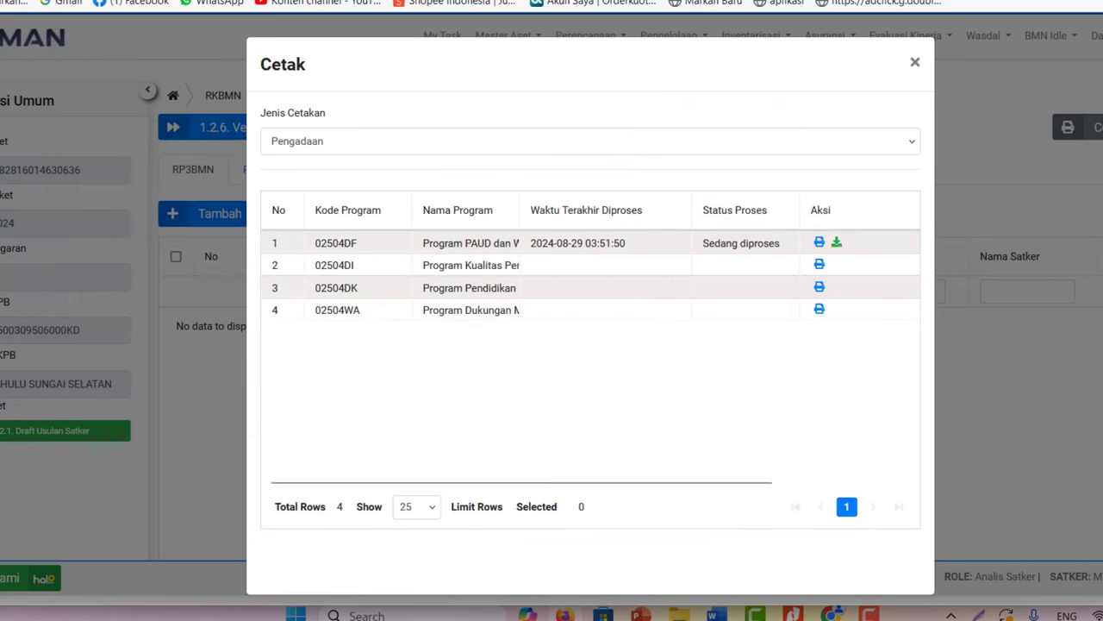
Open the newly downloaded Pengadaan PDF from its folder, review its header and item table, and close it.
left_click(1077, 19)
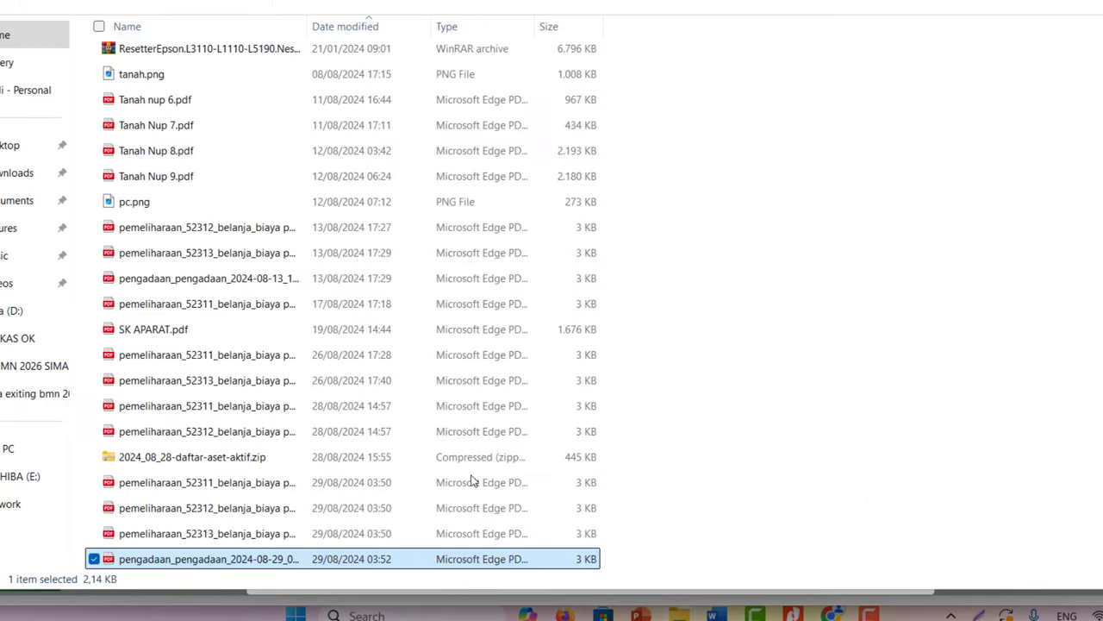
double_click(244, 560)
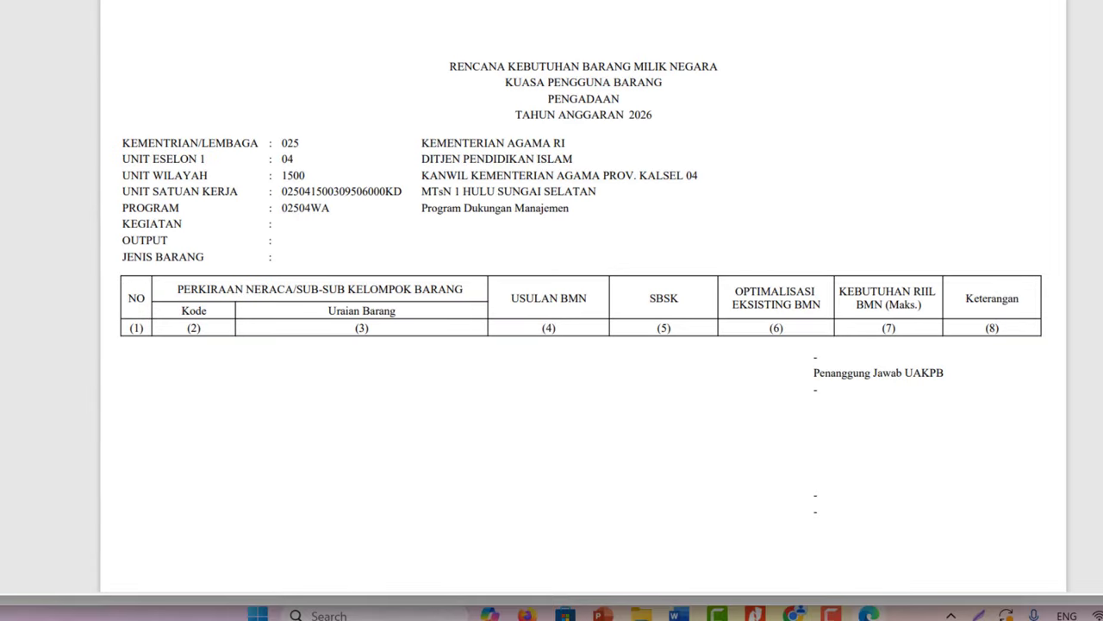
scroll(583, 302, "down", 2)
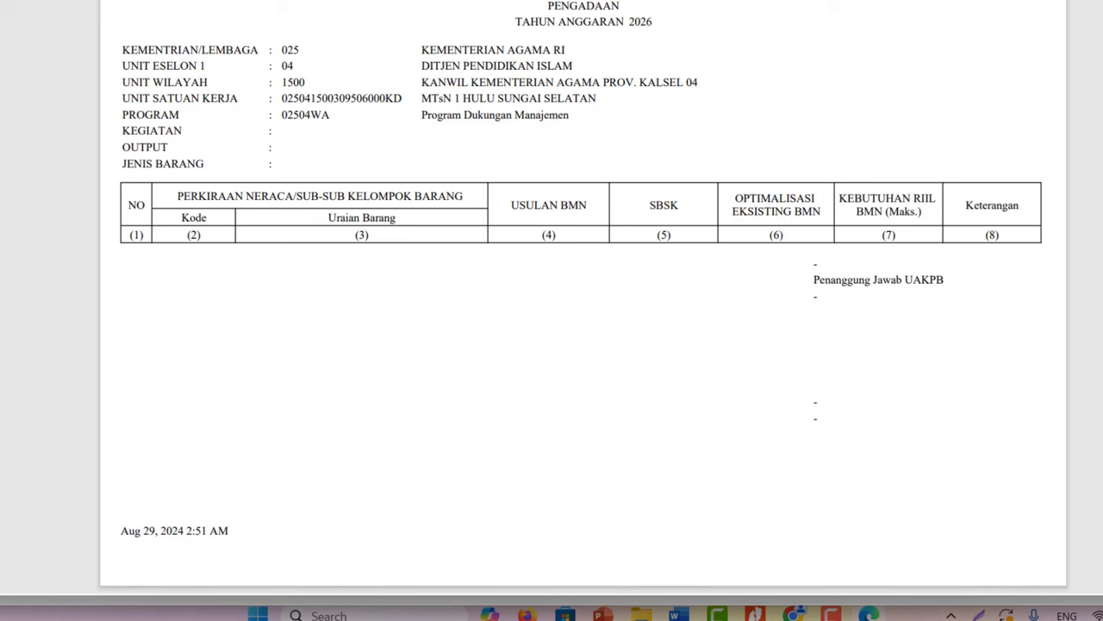
key("ctrl+w")
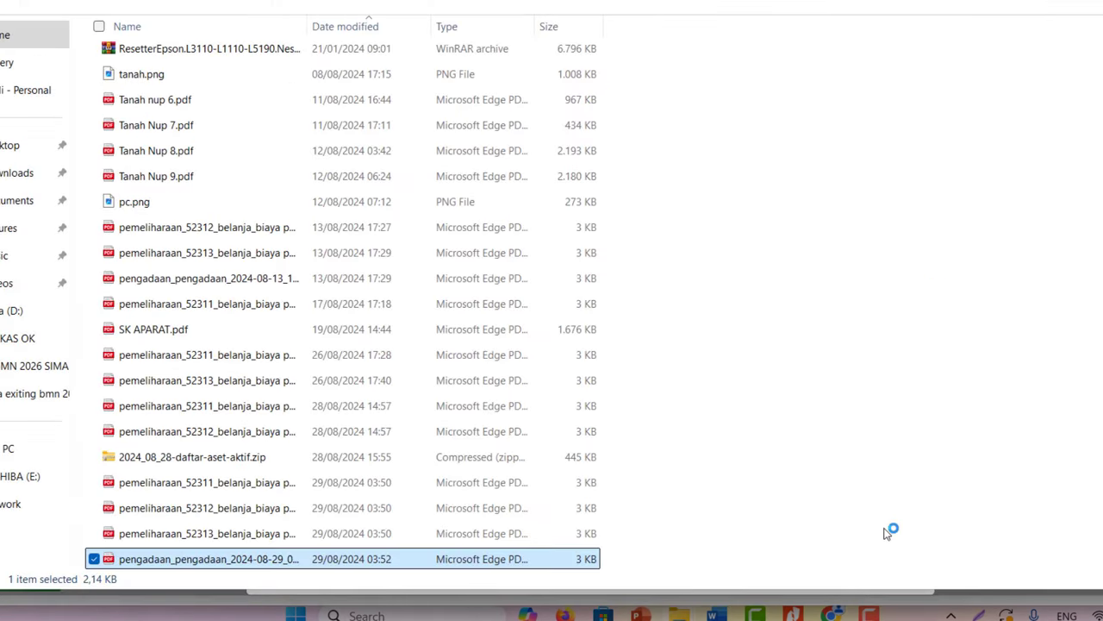
Switch back to SIMAN in Firefox and process the Pengadaan printouts for programs 02504DI, 02504DK and 02504WA.
left_click(566, 615)
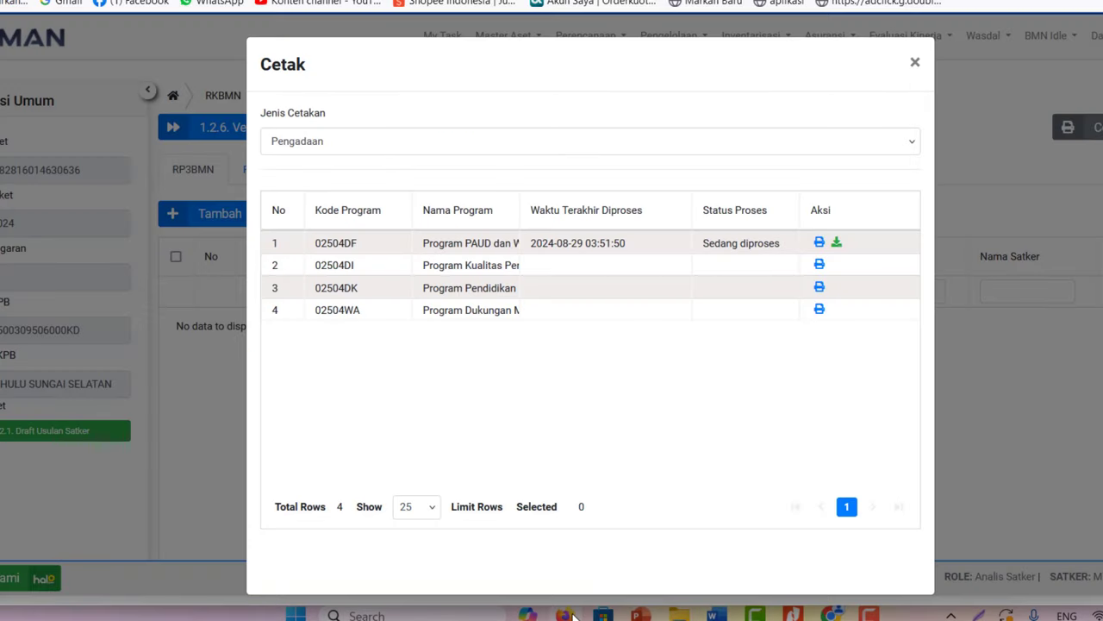
left_click(816, 270)
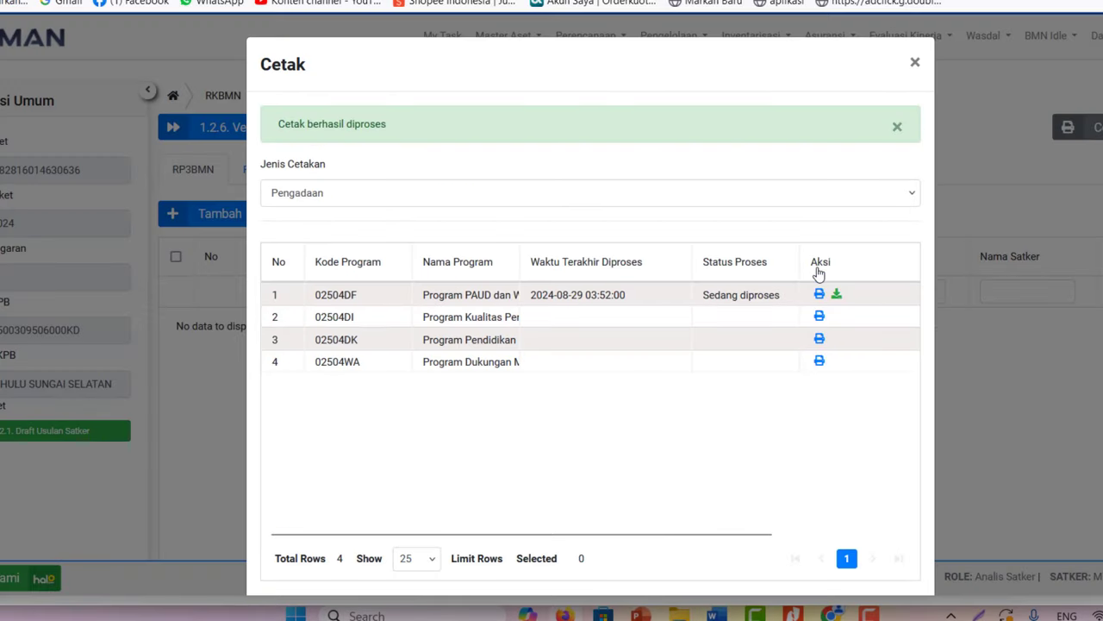
left_click(818, 338)
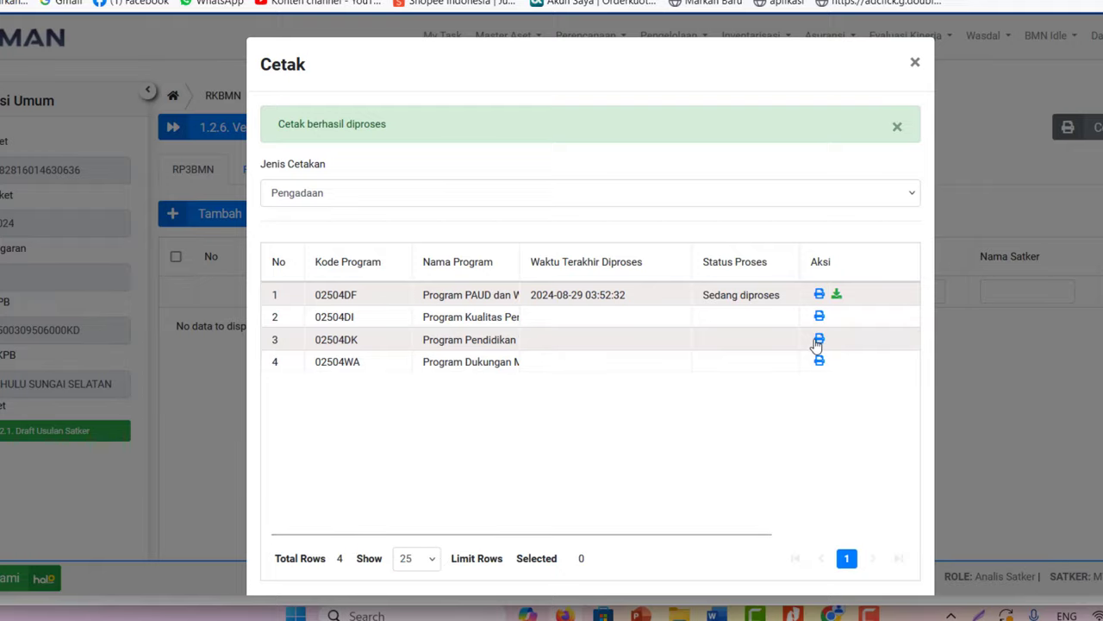
left_click(820, 361)
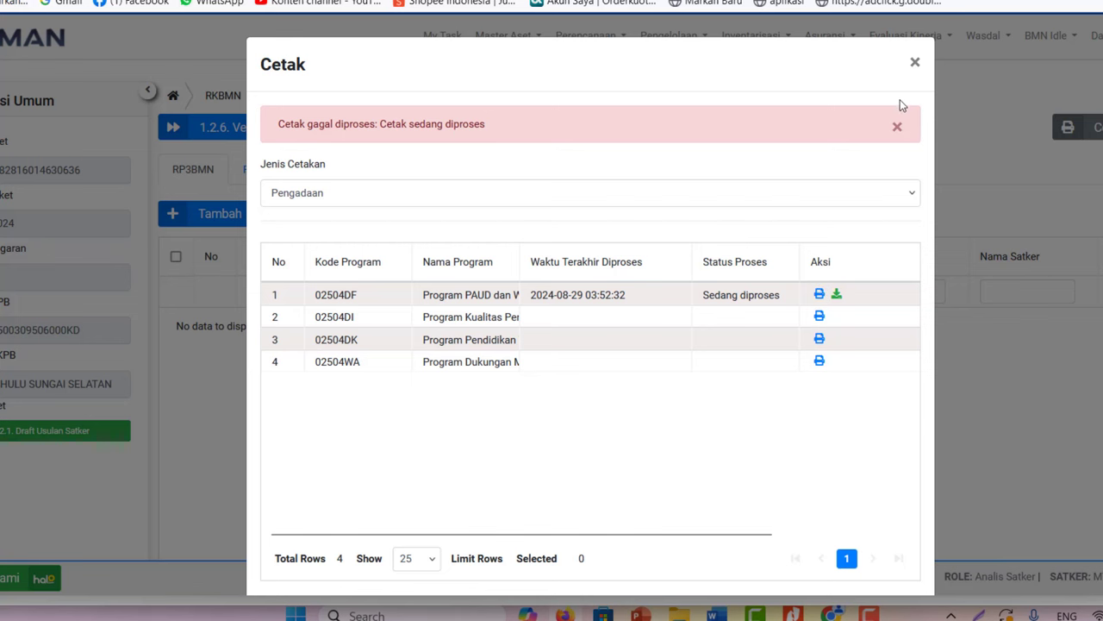
Close the Cetak dialog and check the required documents list in the RKBMN_Tahun_Anggaran_2026 PDF.
left_click(897, 127)
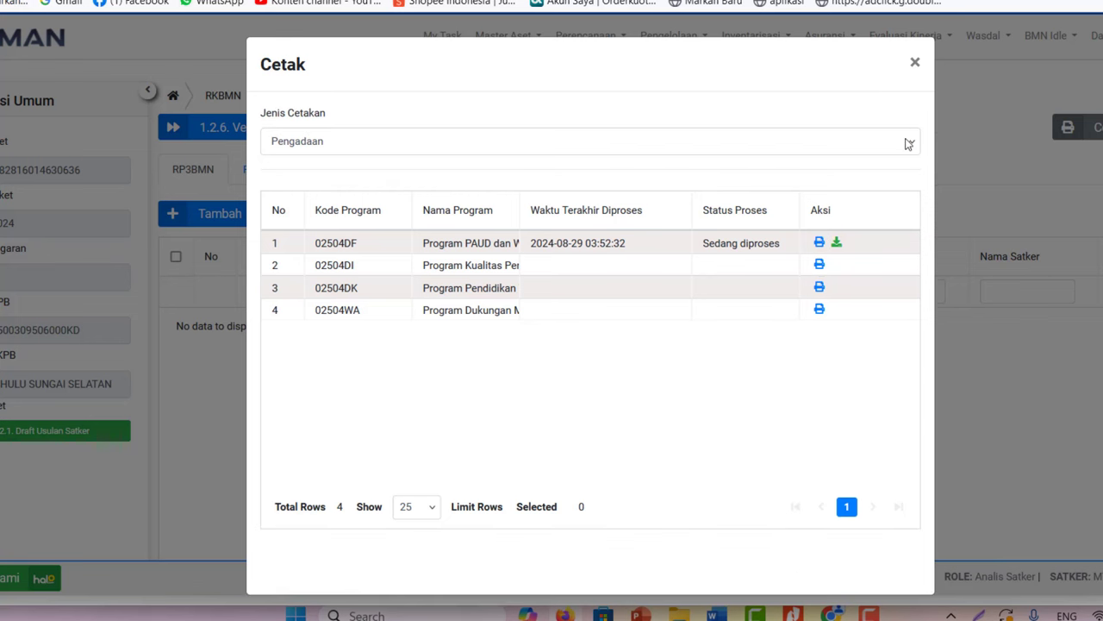
left_click(915, 65)
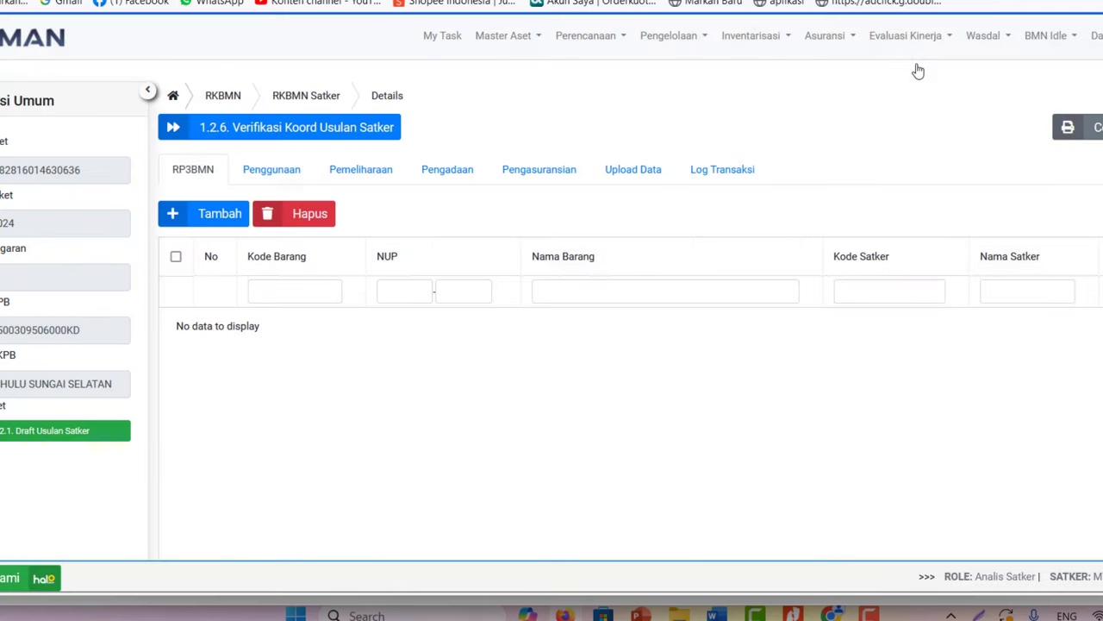
left_click(795, 614)
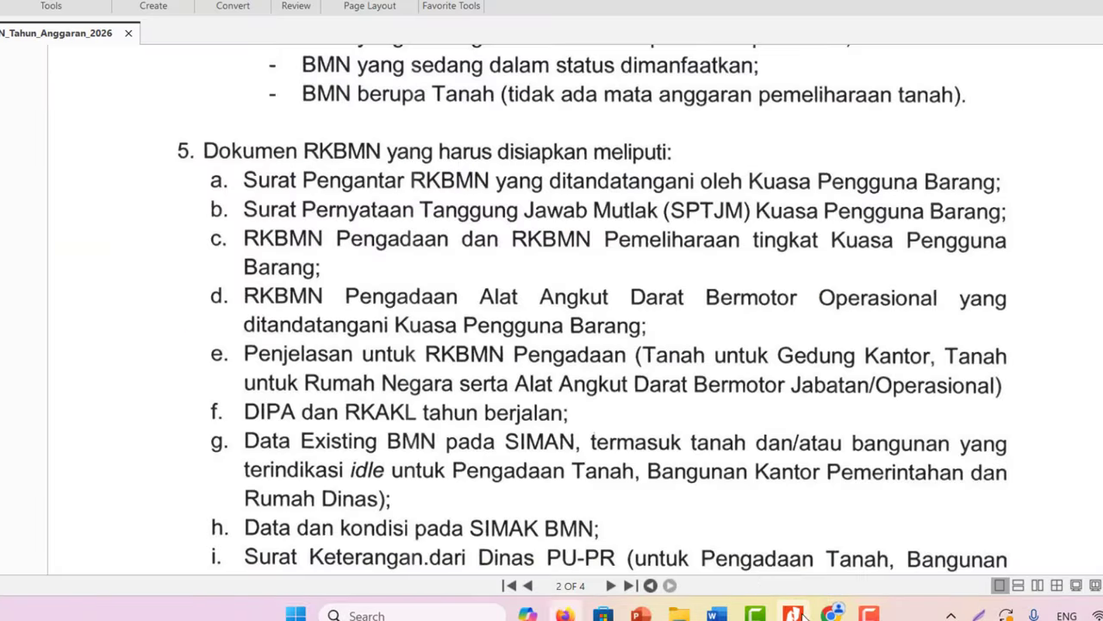
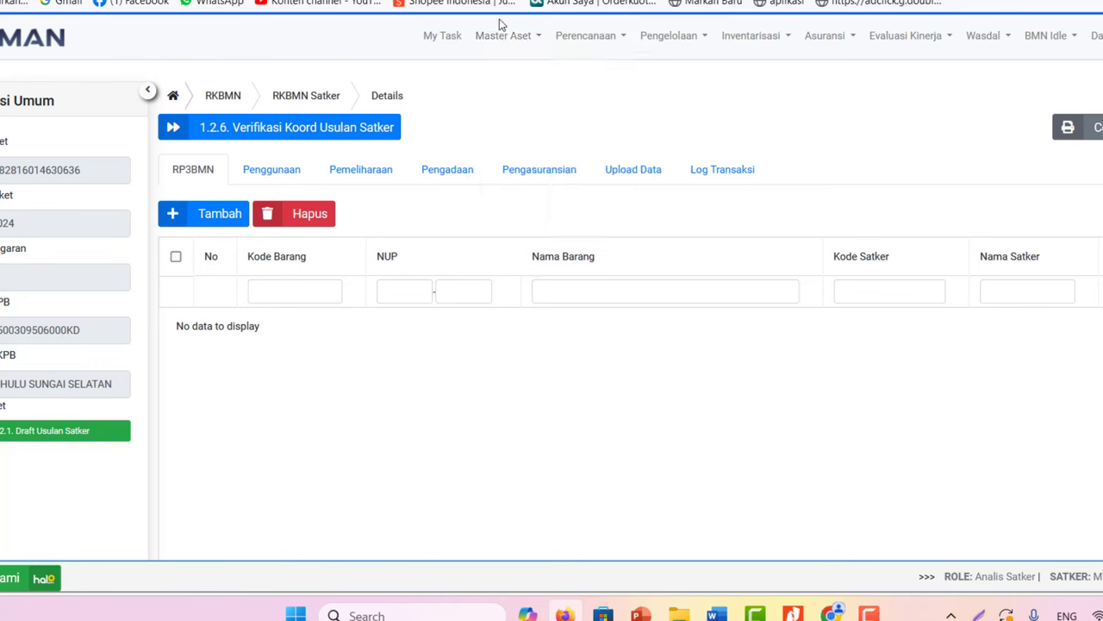
In SIMAN's Laporan BMN, print the Daftar Barang Kuasa Pengguna Tanah and save its PDF in the data exiting bmn 2024 folder.
left_click(507, 36)
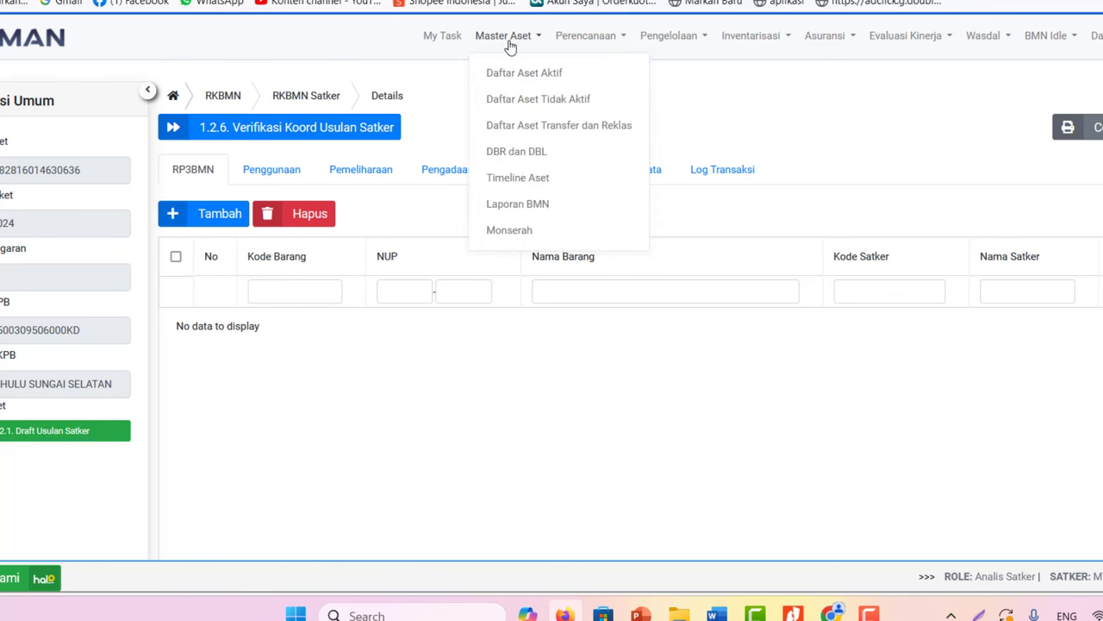
left_click(506, 207)
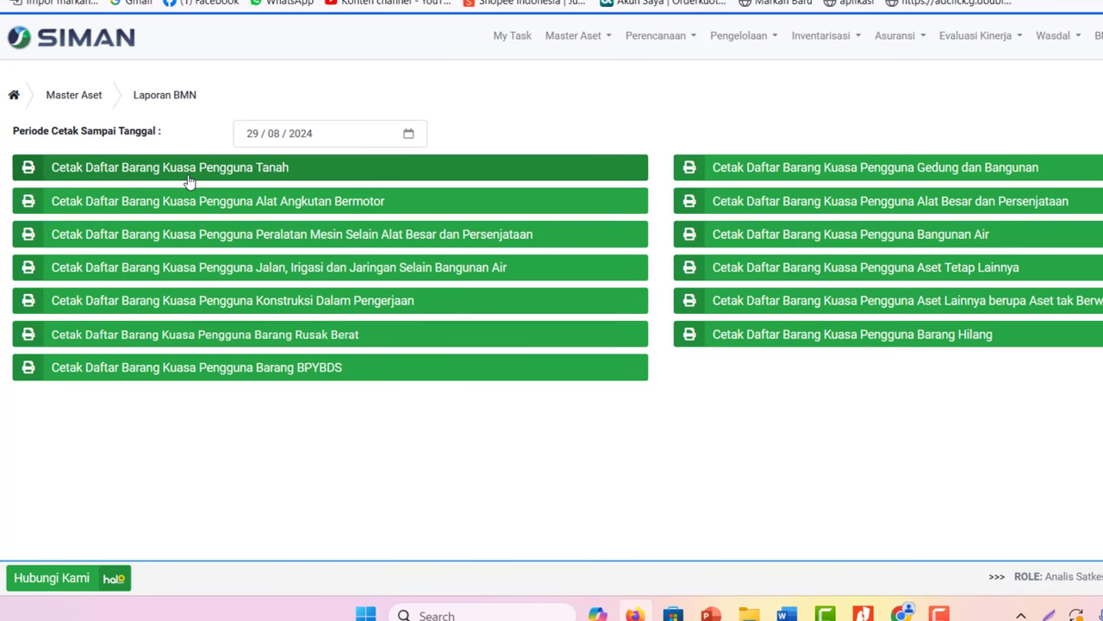
left_click(191, 181)
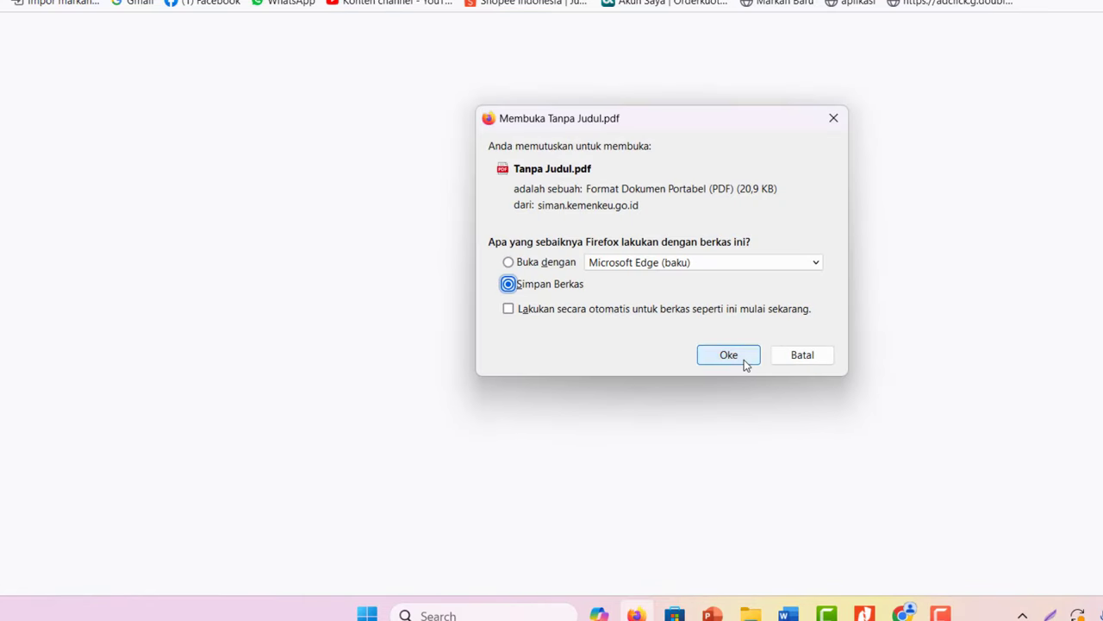
left_click(744, 360)
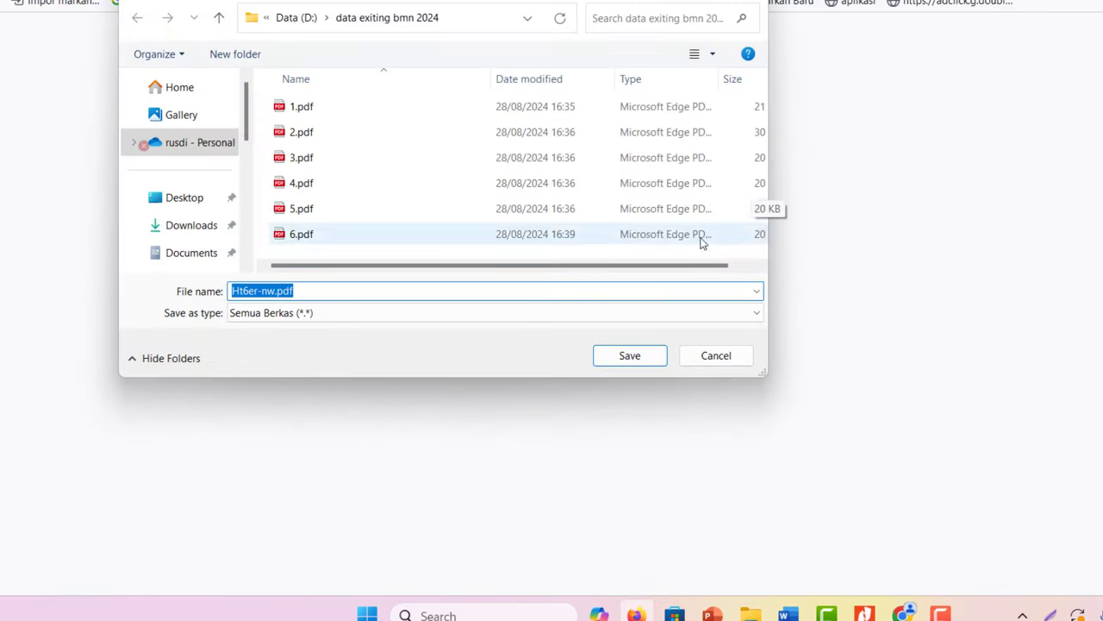
left_click(630, 357)
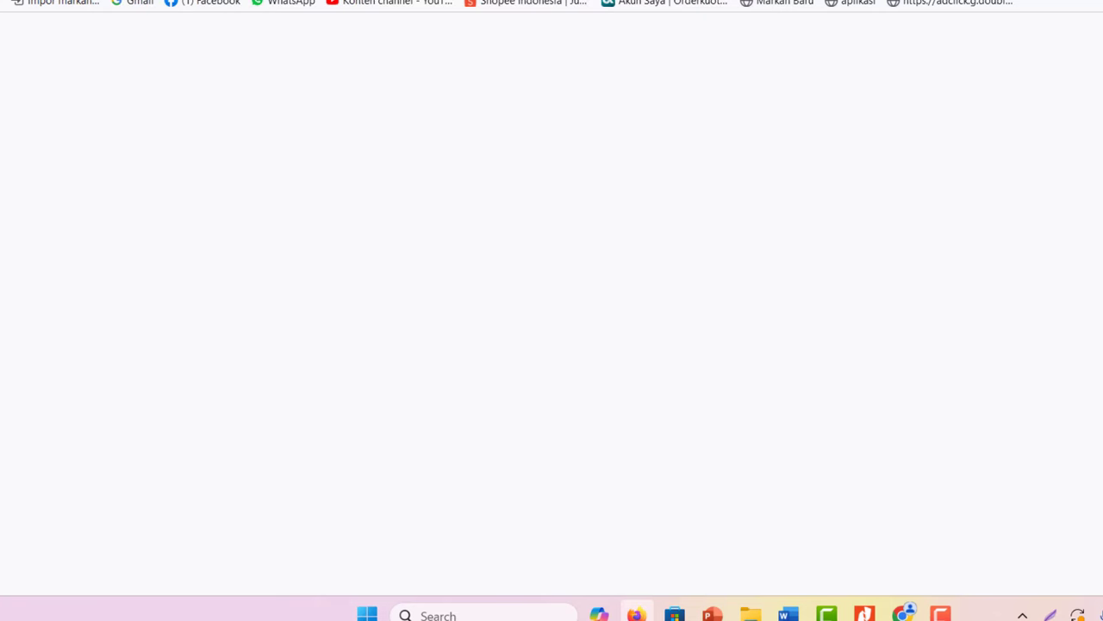
Open the downloaded Tanah report from its folder, review its land asset table, and close it.
left_click(905, 13)
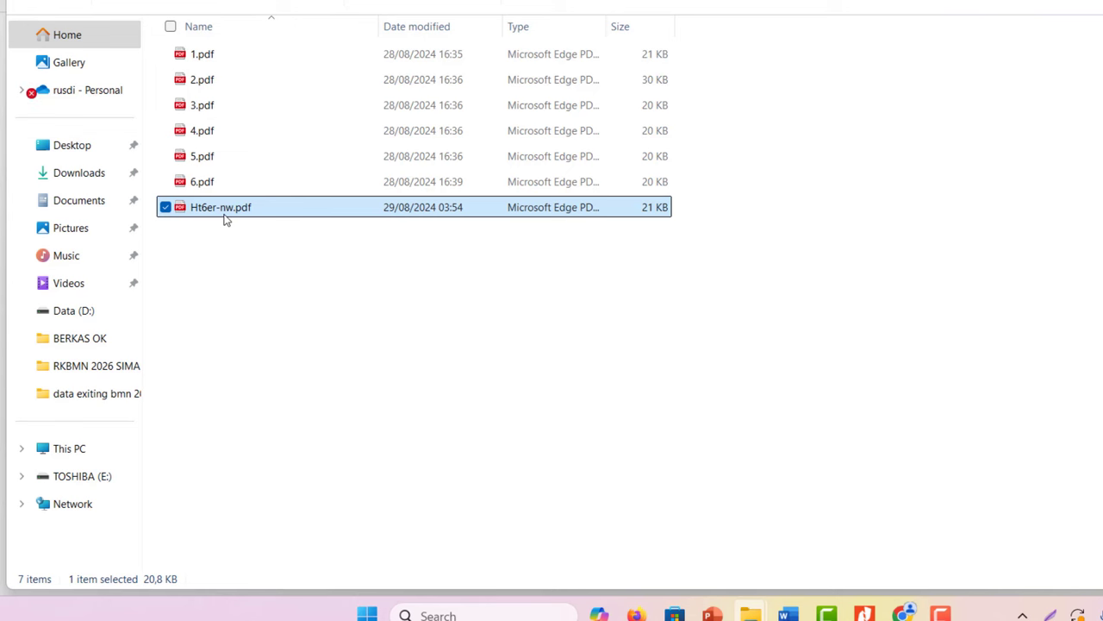
double_click(224, 212)
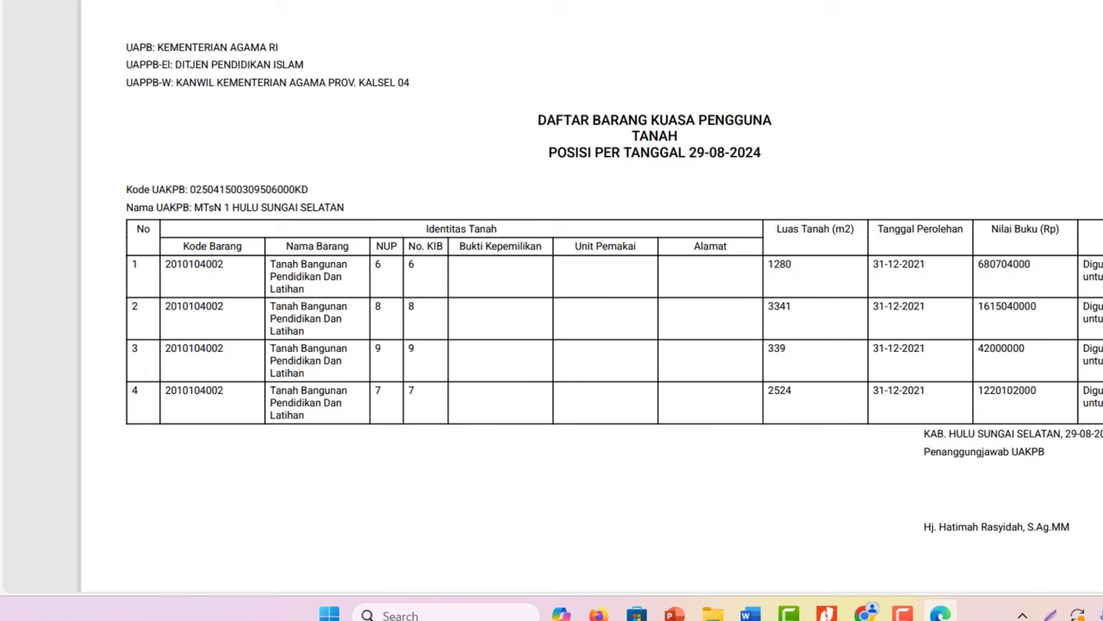
key("alt+F4")
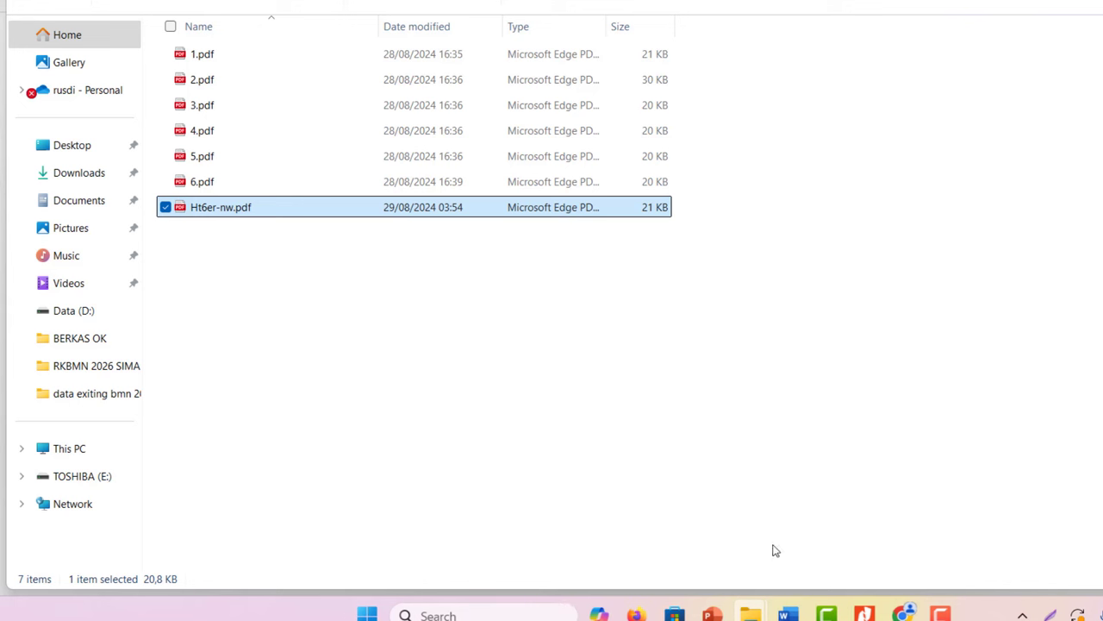
Look over the other Laporan BMN reports in SIMAN, and read the RKBMN_Tahun_Anggaran_2026 PDF's required documents list through item o.
left_click(639, 614)
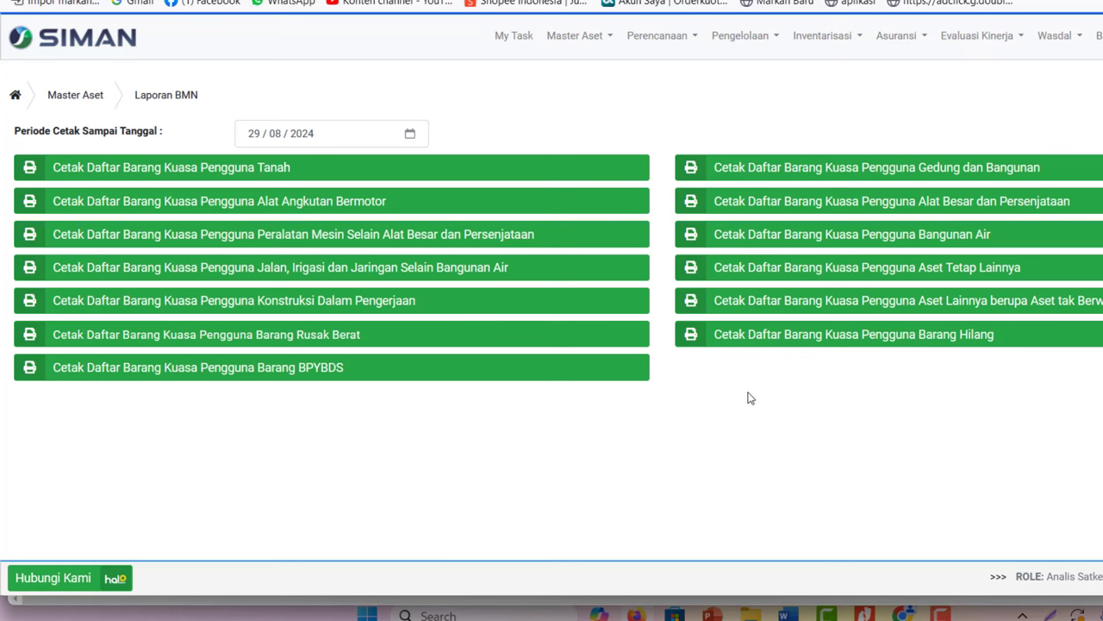
left_click(866, 608)
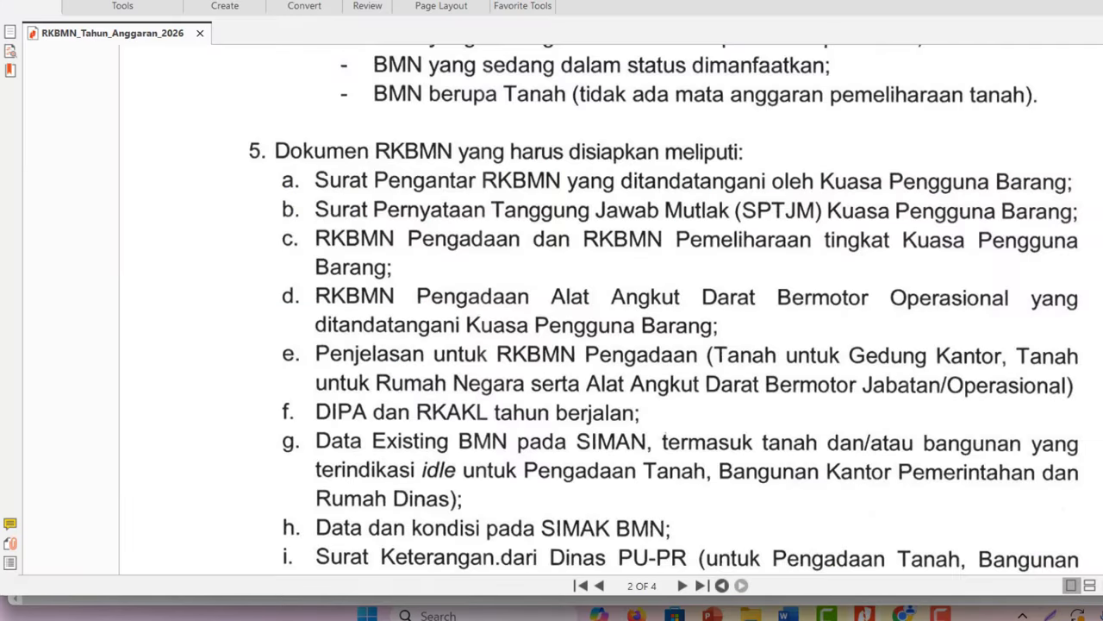
scroll(603, 310, "down", 3)
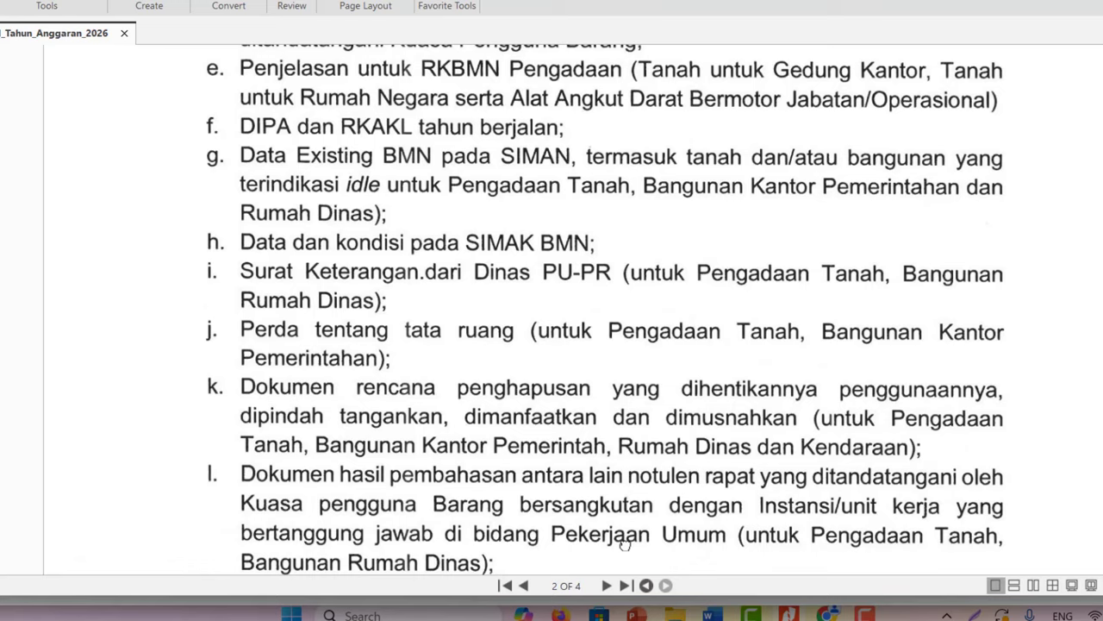
scroll(625, 541, "down", 3)
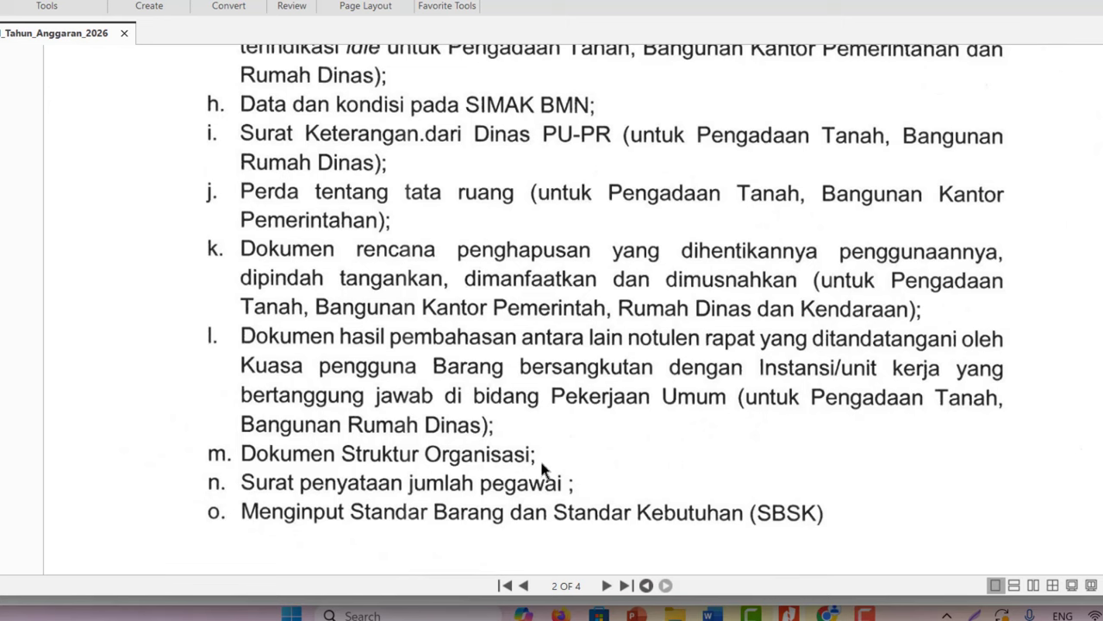
Switch to File Explorer, go to the RKBMN 2026 SIMAN V 2 folder, and open STRUKTUR MTSN 1 HSS - 2024.pdf.
key("alt+Tab")
key("Tab")
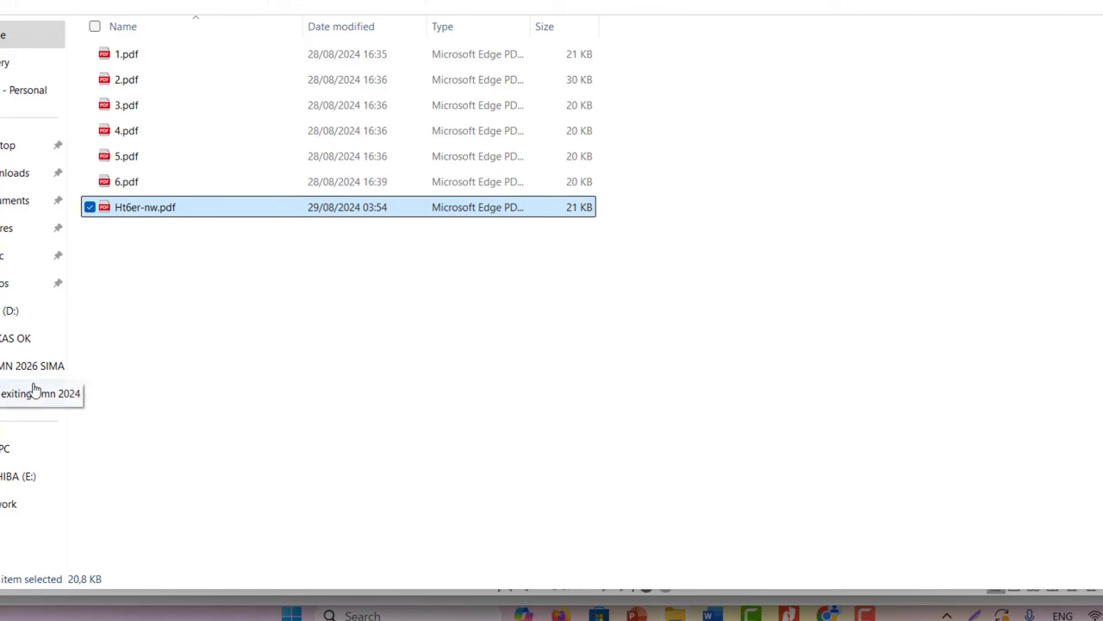
left_click(12, 365)
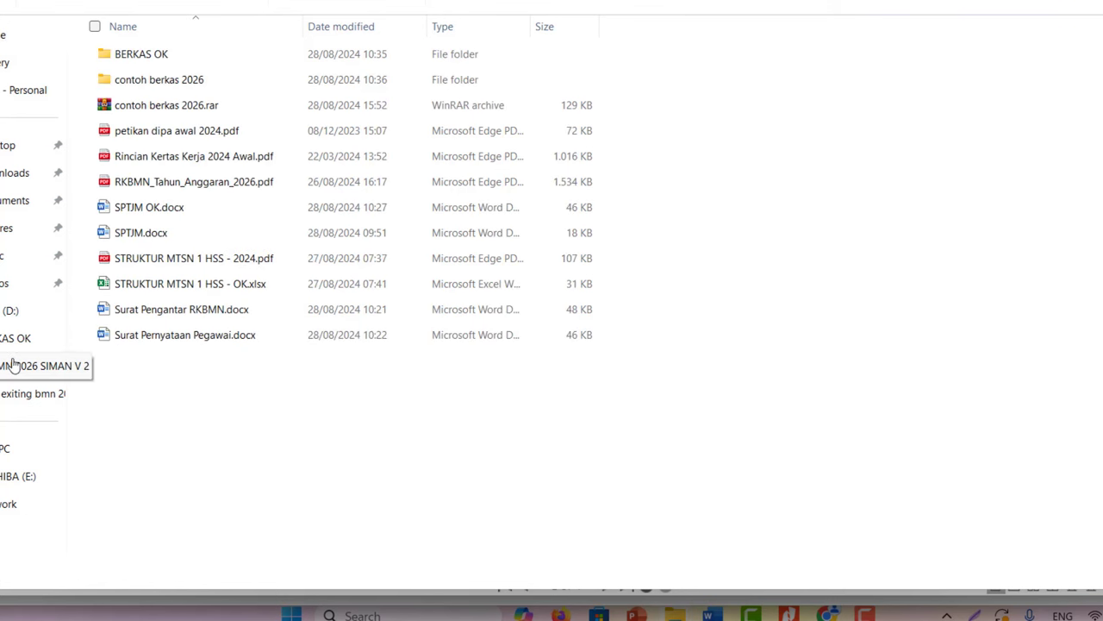
left_click(207, 262)
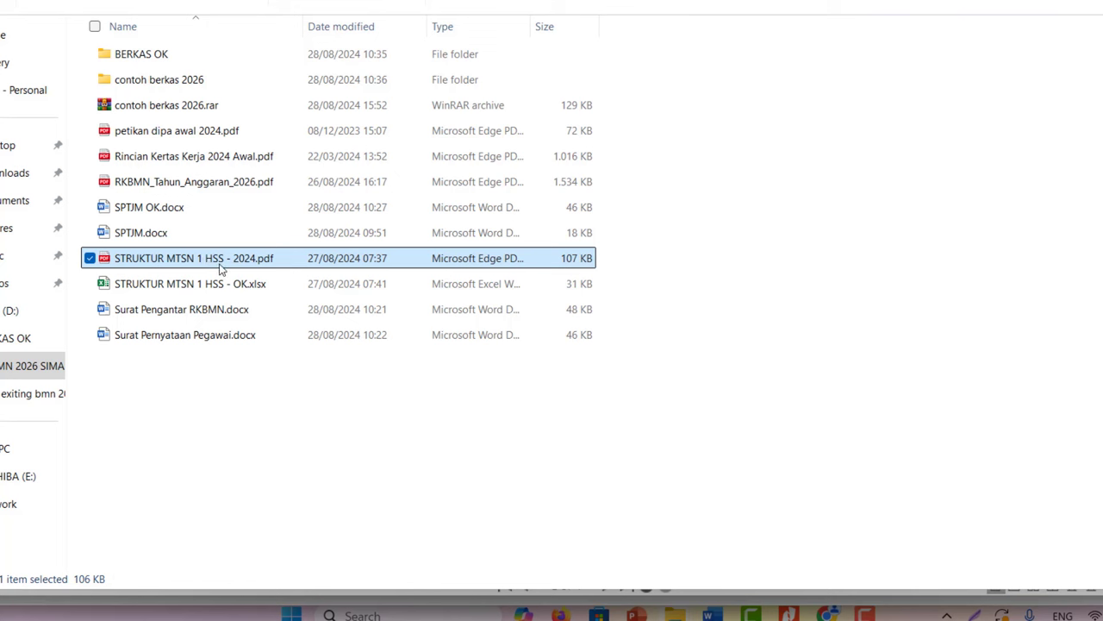
double_click(220, 268)
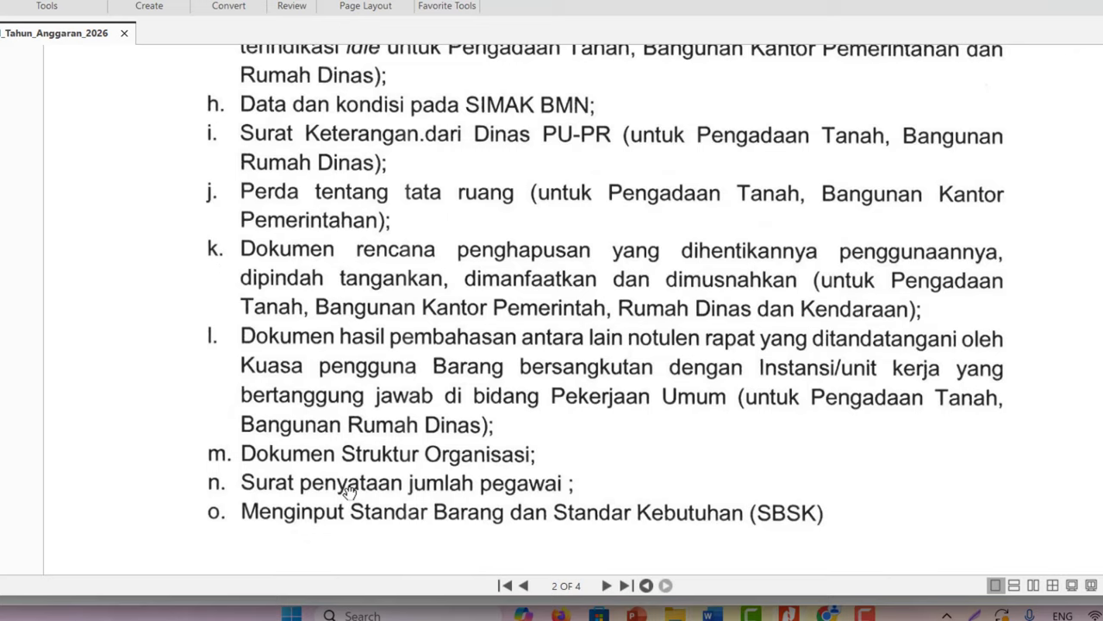
Return to the RKBMN 2026 SIMAN V 2 folder and open the contoh berkas 2026 folder of sample letters.
key("alt+Tab")
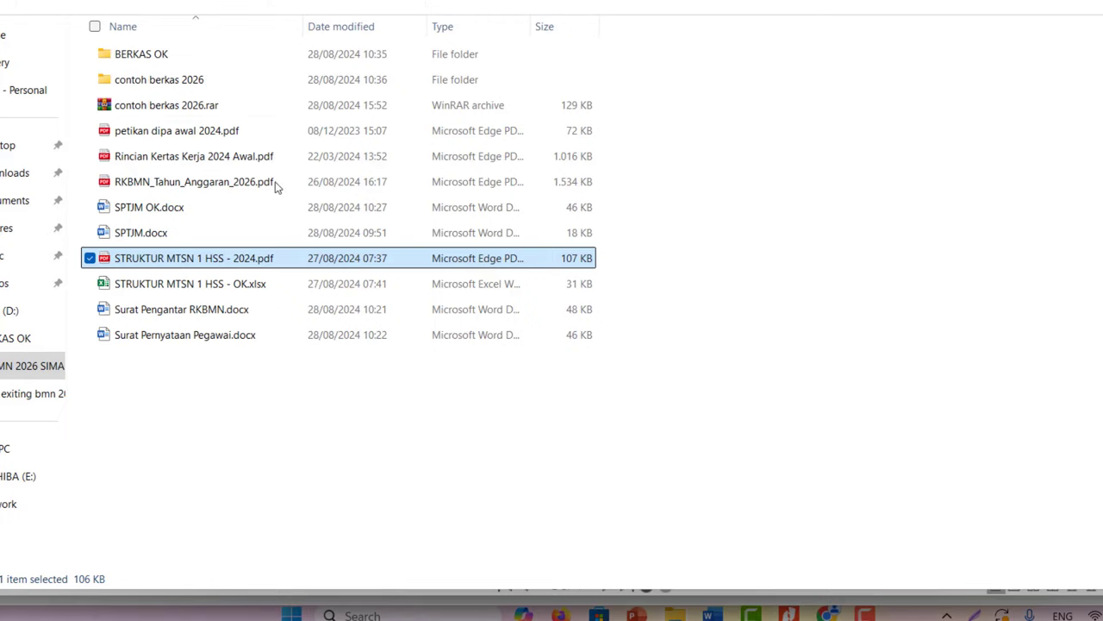
left_click(158, 84)
double_click(158, 84)
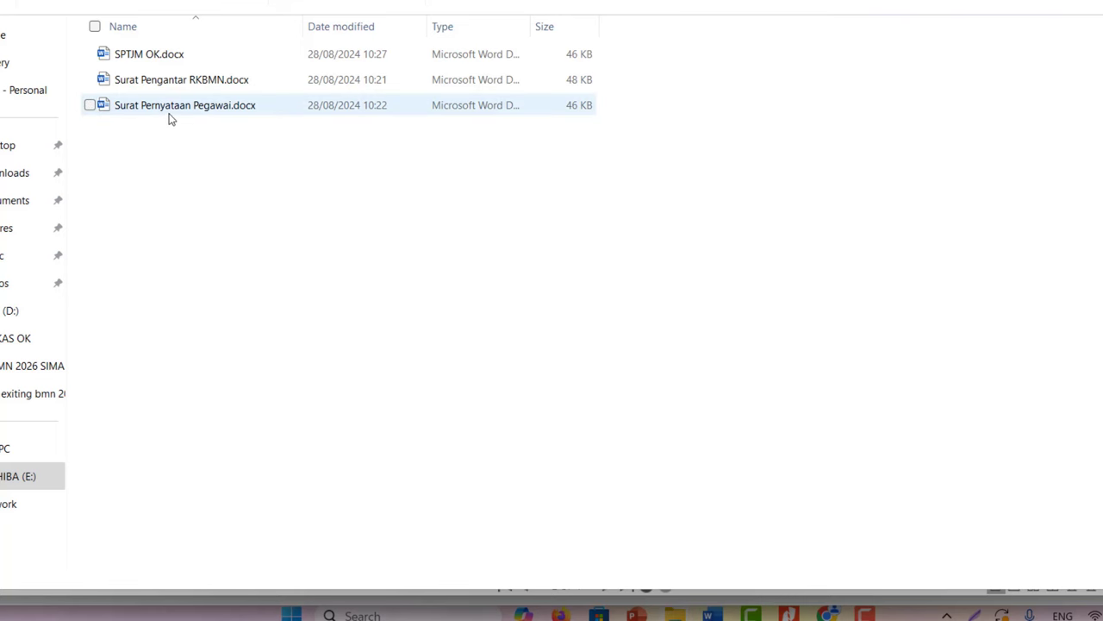
Switch to the RKBMN_Tahun_Anggaran_2026 PDF and read requirements p through r on page 3.
key("alt+Tab")
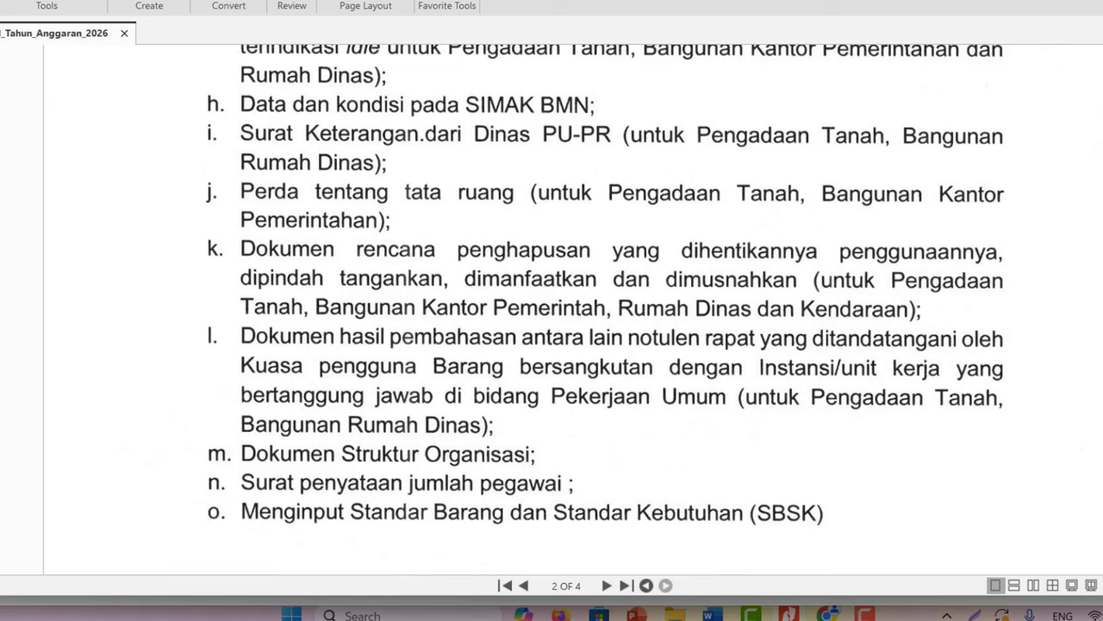
scroll(573, 309, "down", 10)
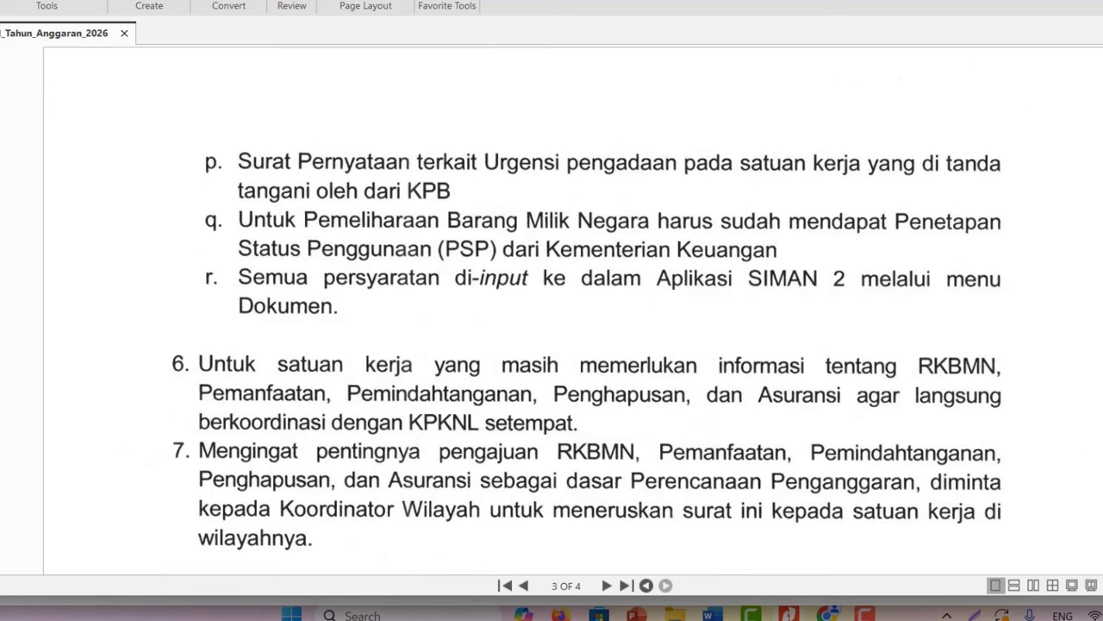
scroll(574, 309, "up", 5)
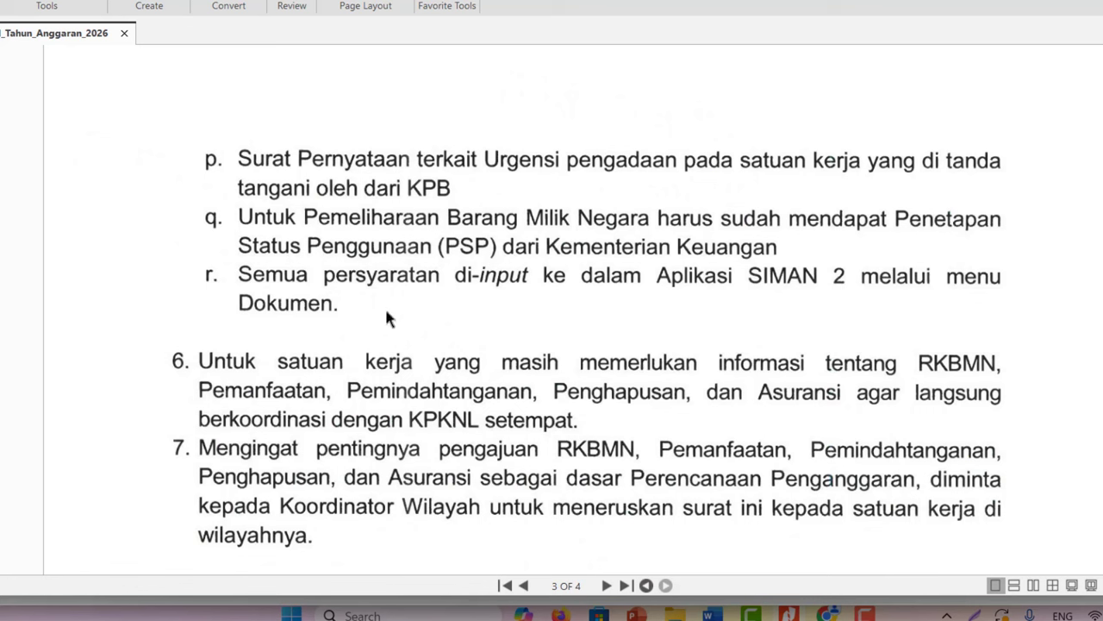
Switch to SIMAN, open the 2026 ticket from the RKBMN Satker list, and show its Upload Data section.
key("alt+Tab")
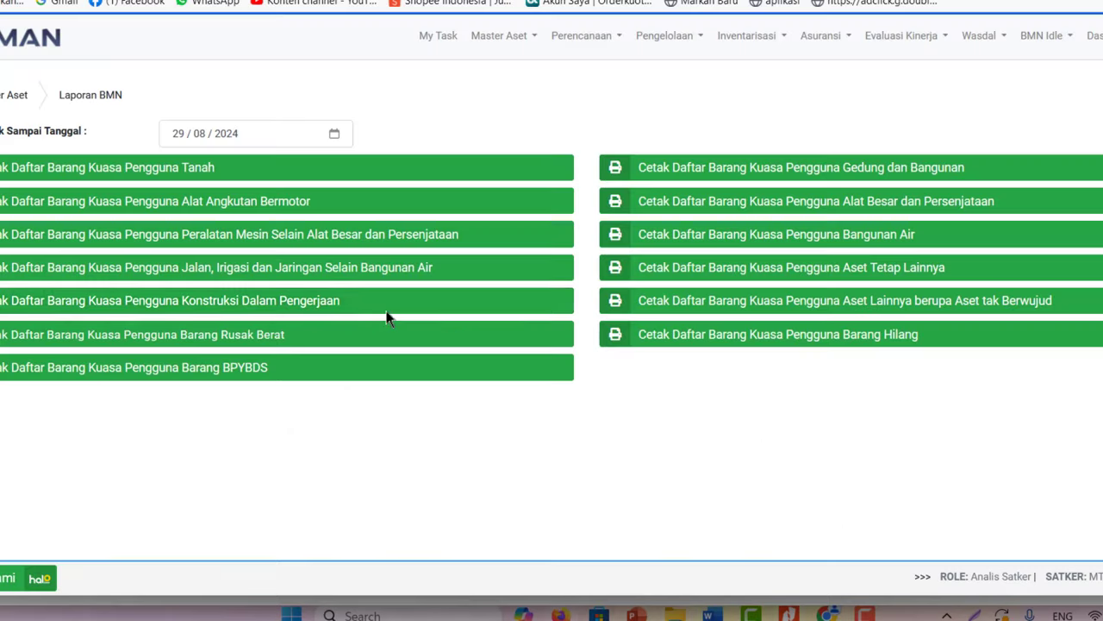
left_click(581, 36)
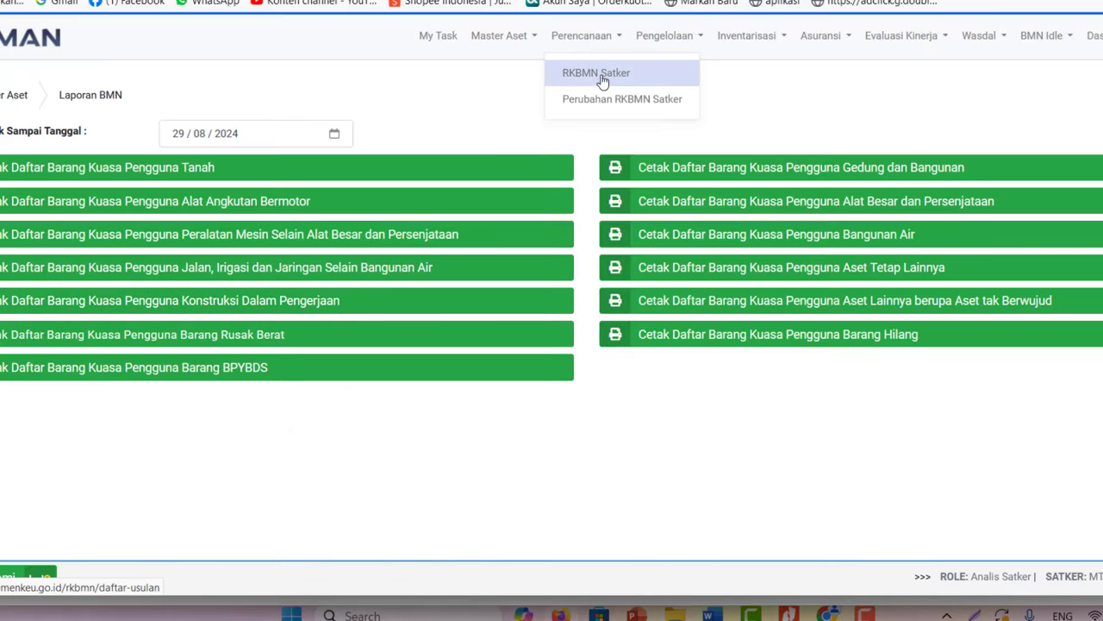
left_click(601, 75)
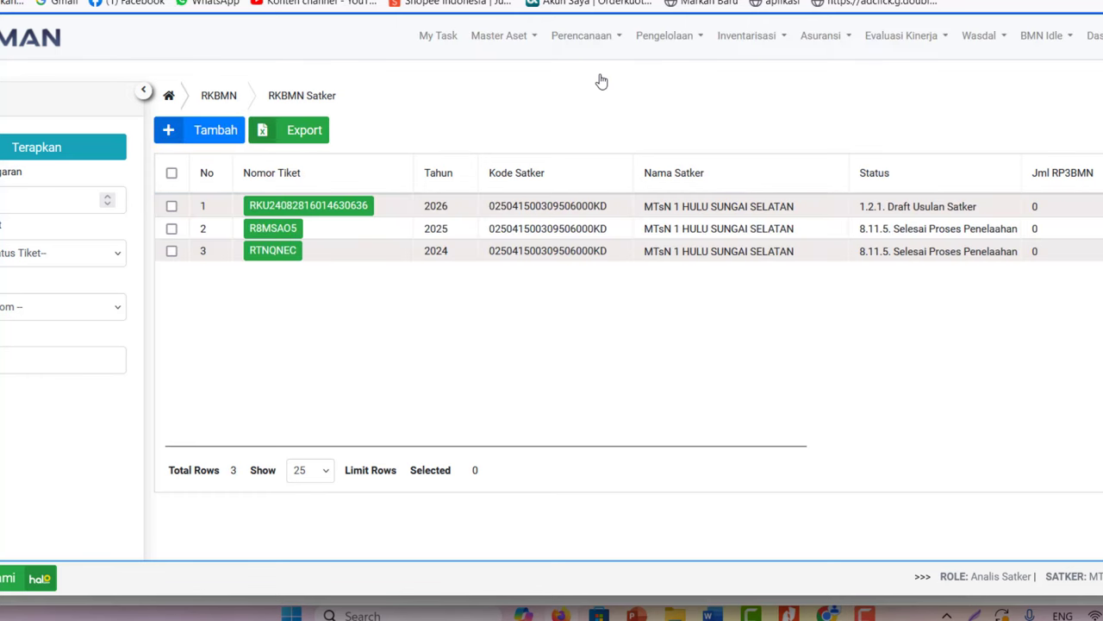
left_click(287, 207)
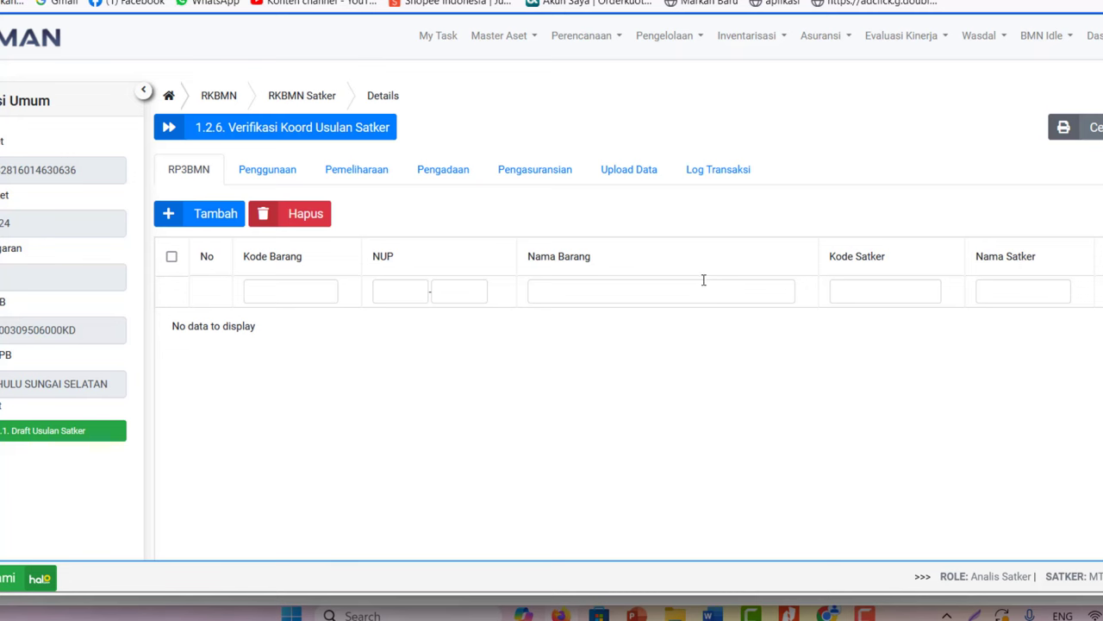
left_click(621, 170)
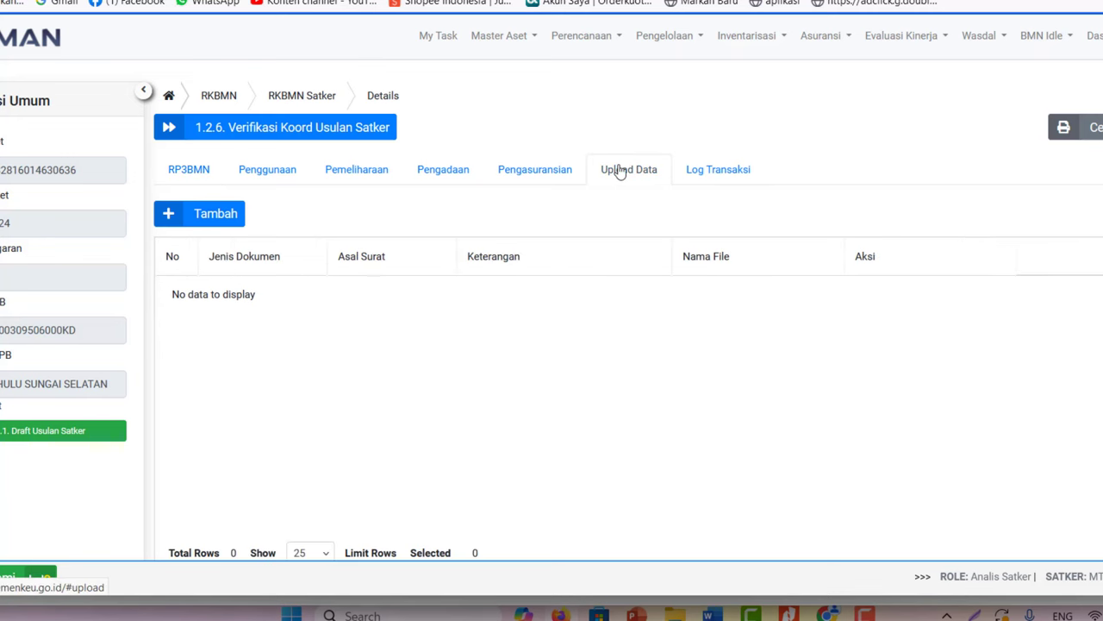
Start a new document upload, copy the file name SURAT PENGANTAR RKBMN 2026.pdf from BERKAS OK, and attach that file.
left_click(216, 225)
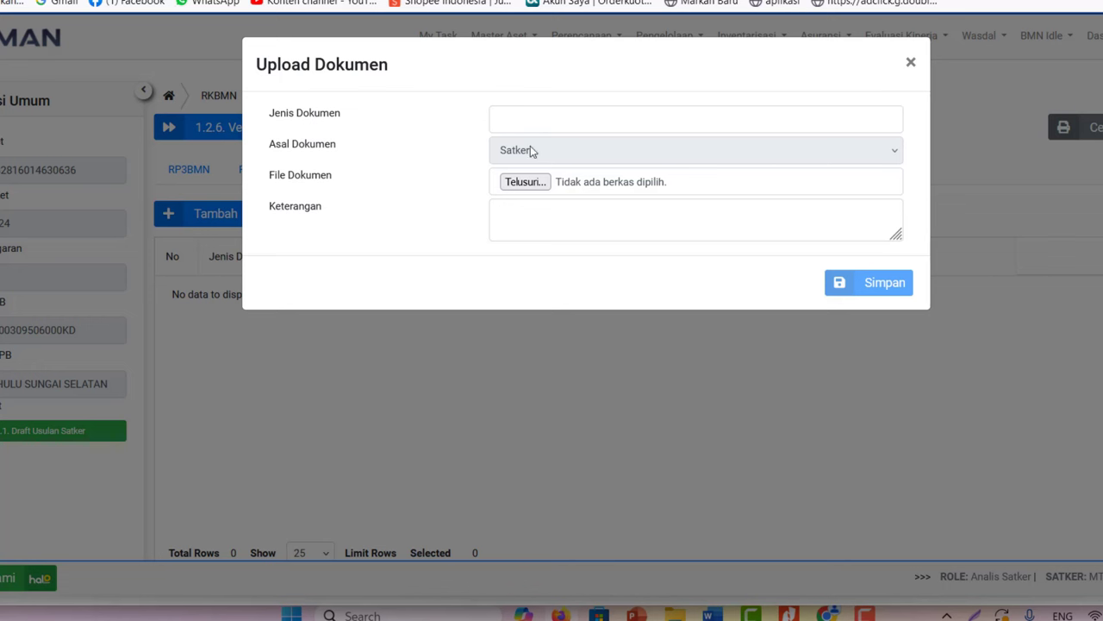
left_click(525, 183)
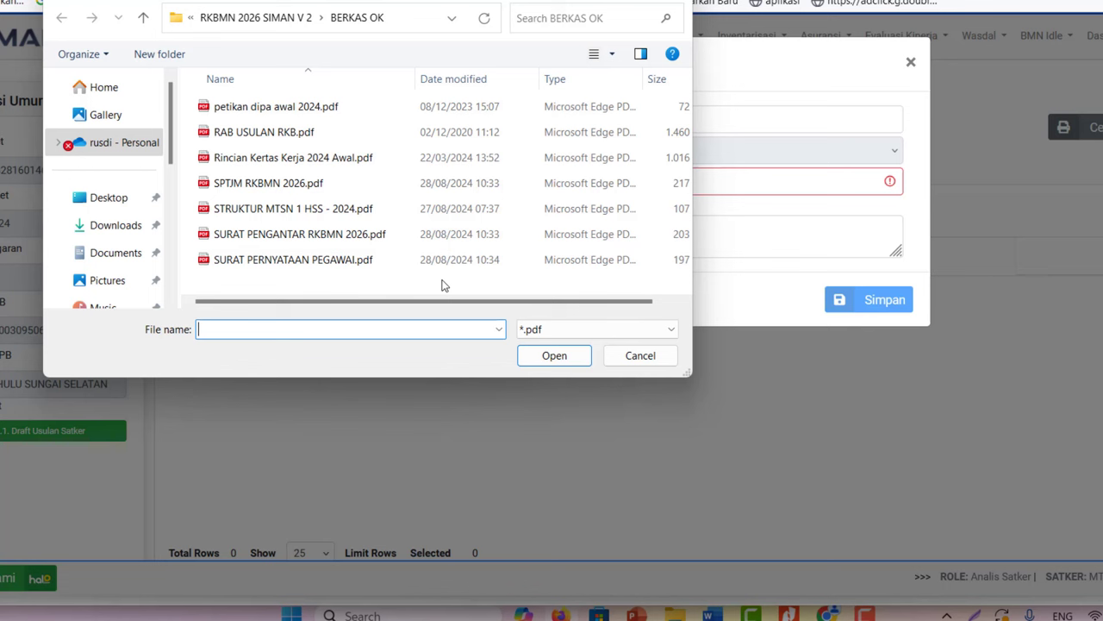
left_click(291, 236)
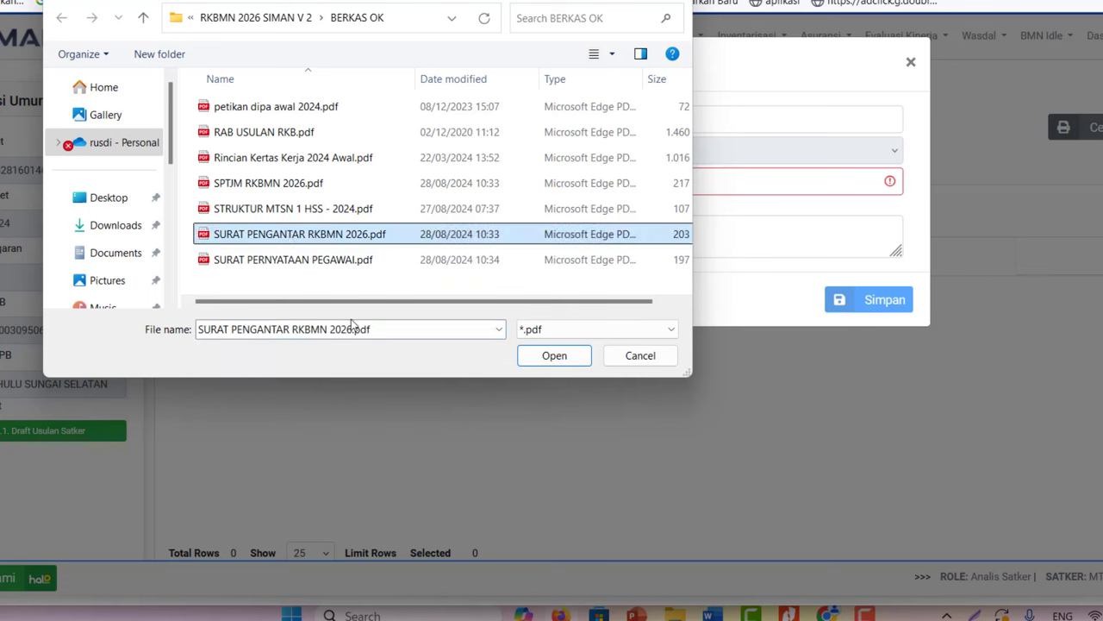
left_click_drag(369, 327, 183, 322)
key("ctrl+c")
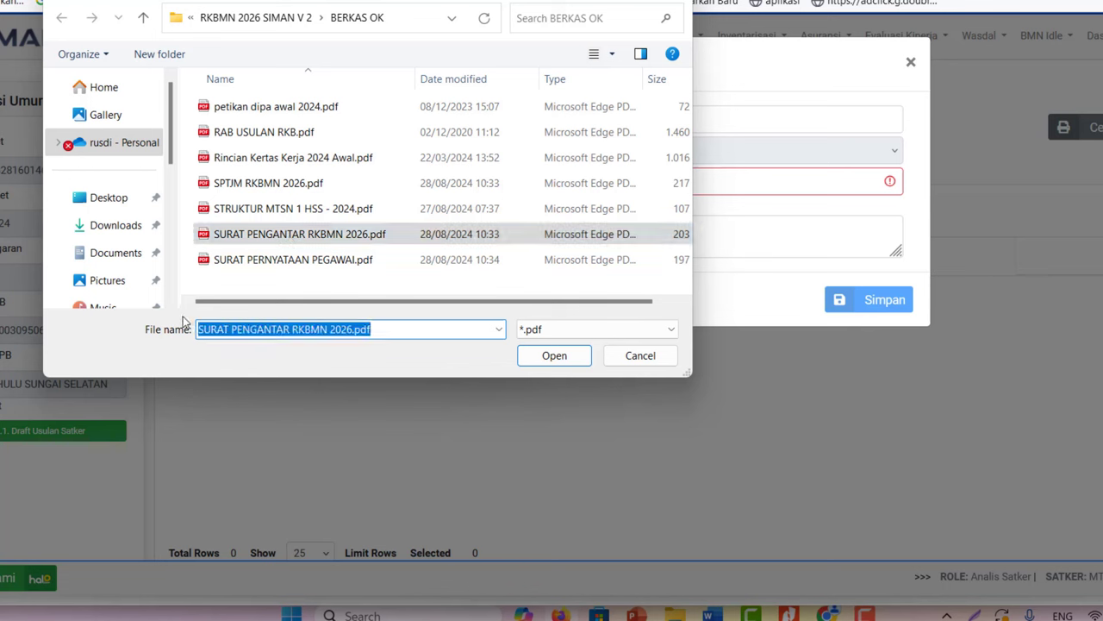
left_click(577, 358)
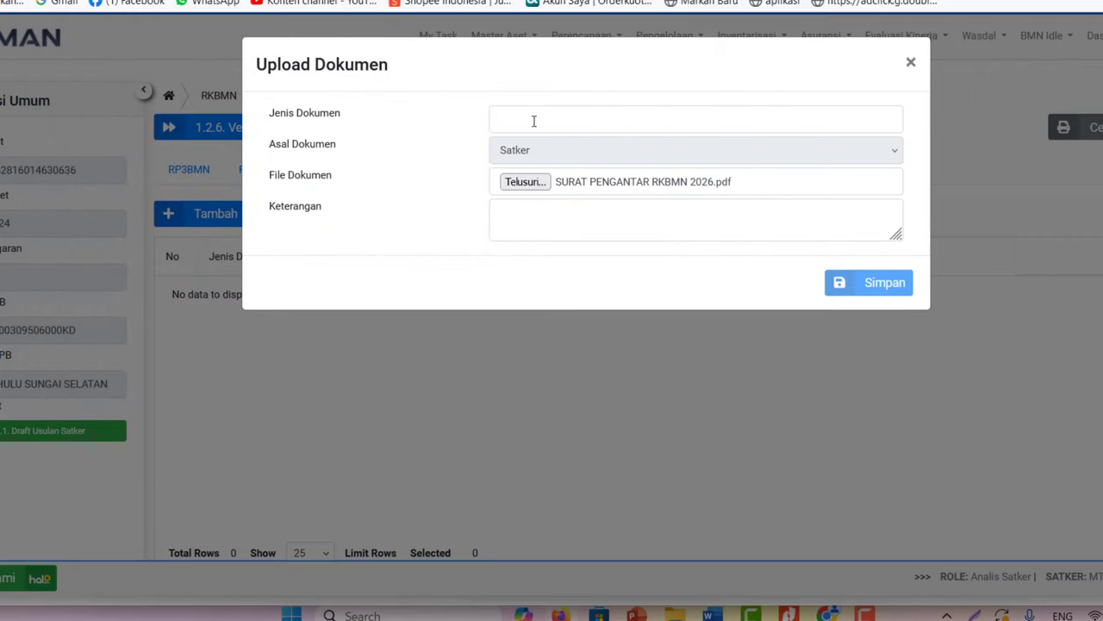
Fill in Jenis Dokumen with SURAT PENGANTAR RKBMN 2026, leaving off the .pdf extension.
left_click(533, 121)
key("ctrl+v")
key("BackSpace")
key("BackSpace")
key("BackSpace")
key("BackSpace")
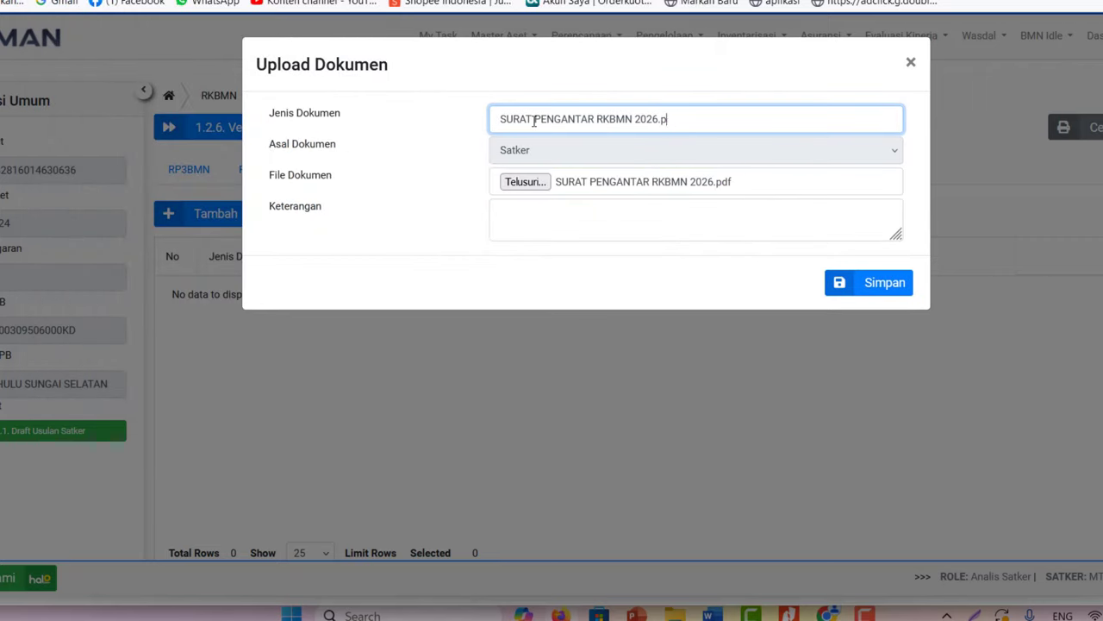
Fill in Keterangan with SURAT PENGANTAR RKBMN 2026 and save the document upload.
left_click(551, 234)
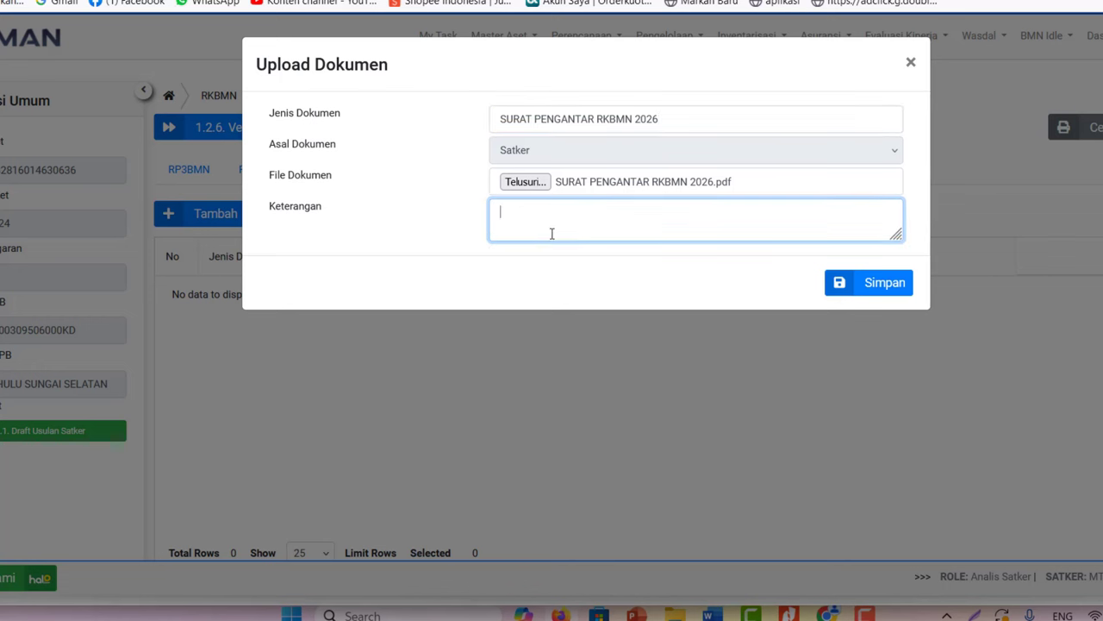
key("ctrl+v")
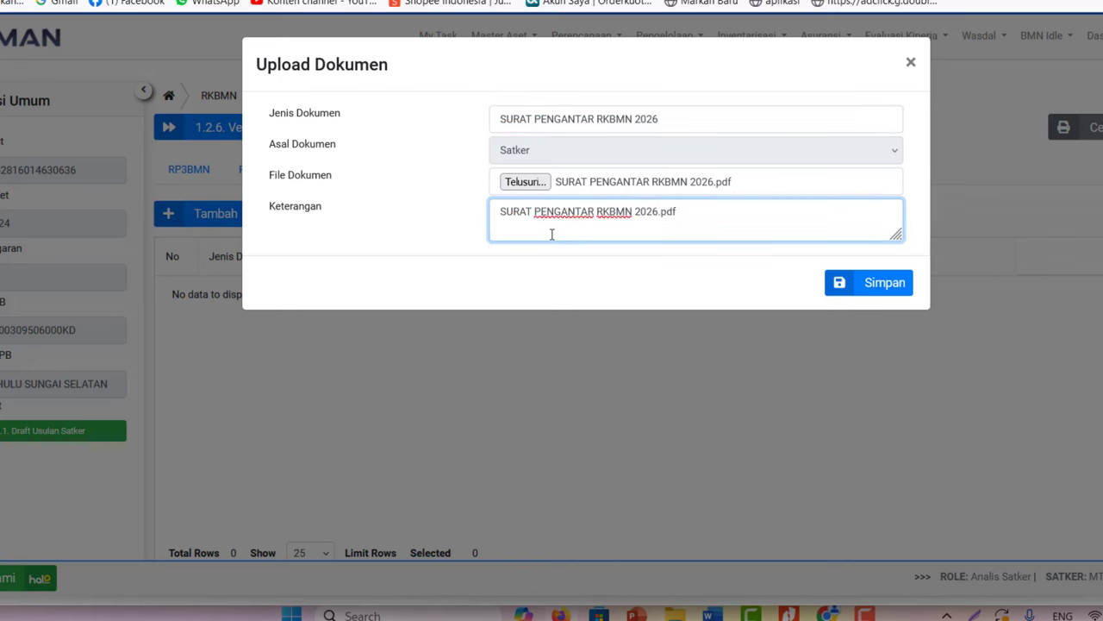
key("BackSpace")
key("BackSpace")
key("BackSpace")
key("BackSpace")
left_click(853, 297)
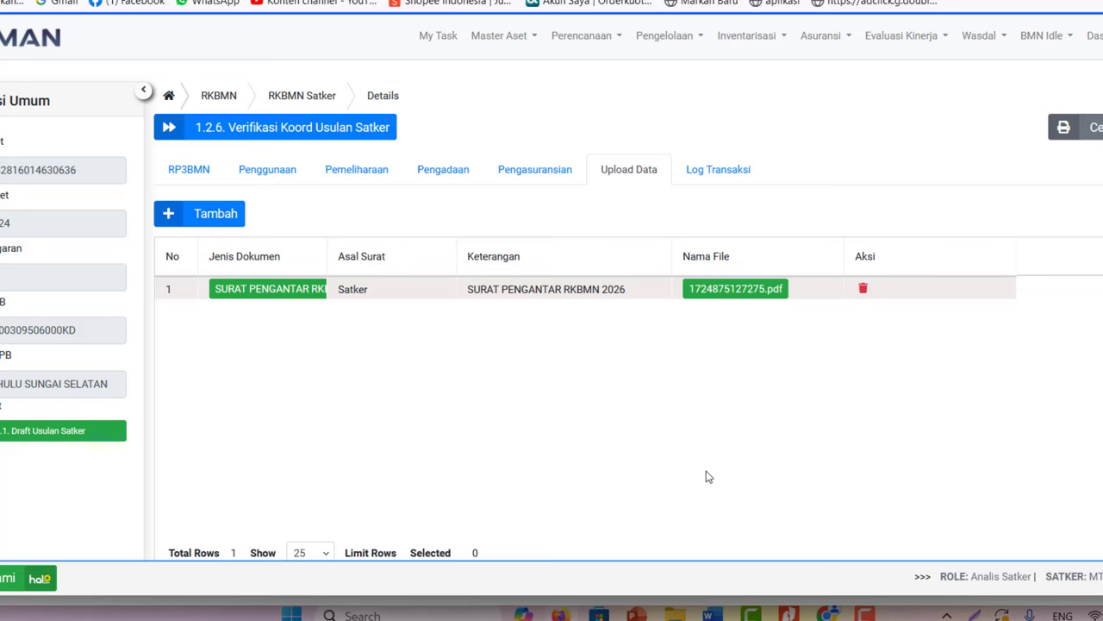
key("alt+Tab")
key("alt+Tab")
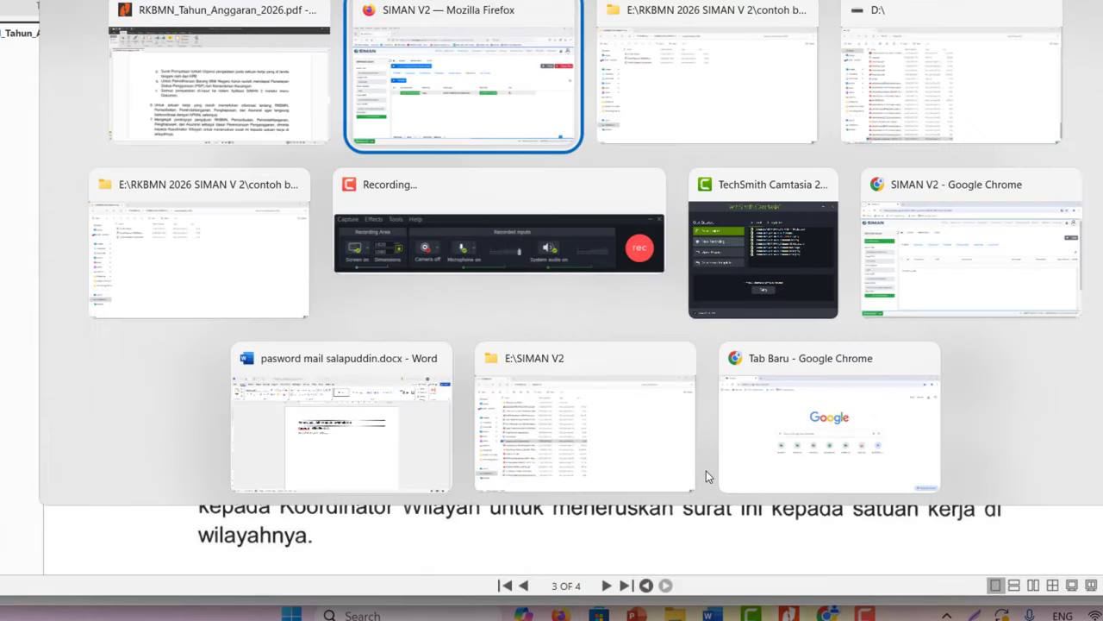
key("alt+Tab")
key("alt+Tab")
key("Escape")
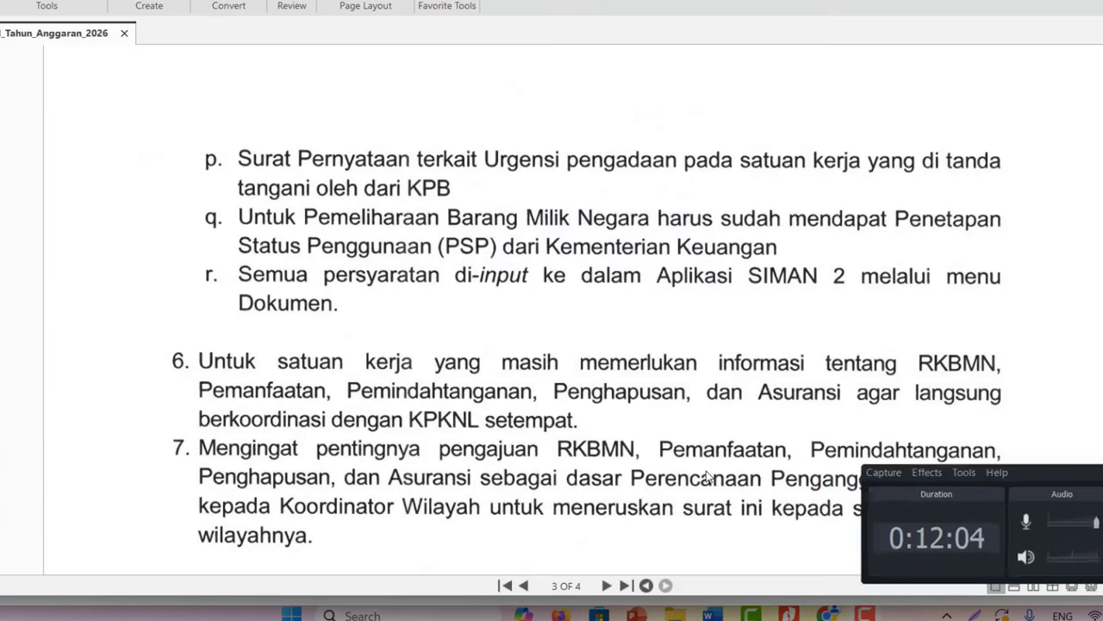